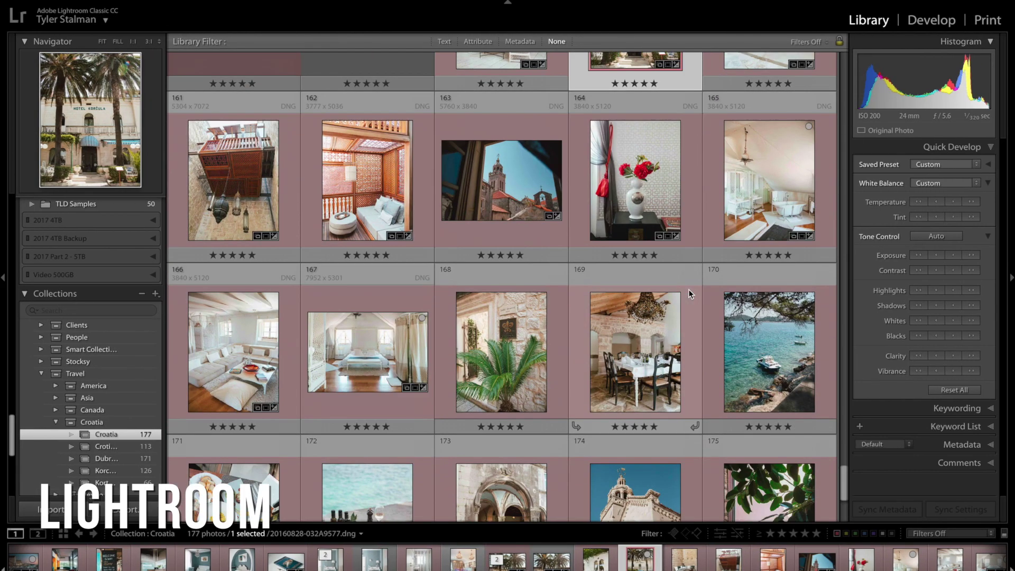
scroll(688, 290, down, 3)
- Crop the aerial harbour shot DJI_0042 in Develop, nudging the image inside the crop frame
double_click(270, 469)
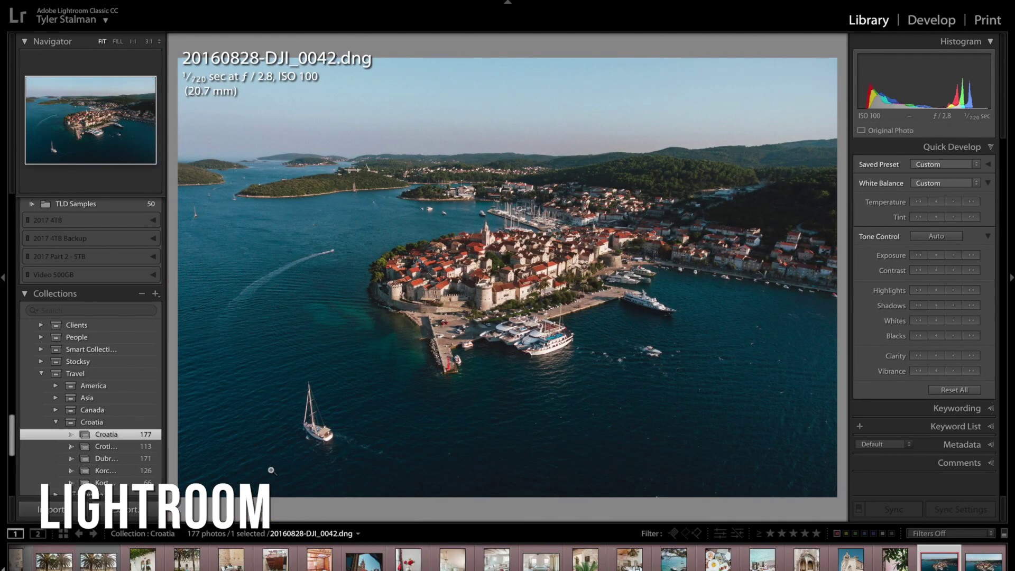
key(d)
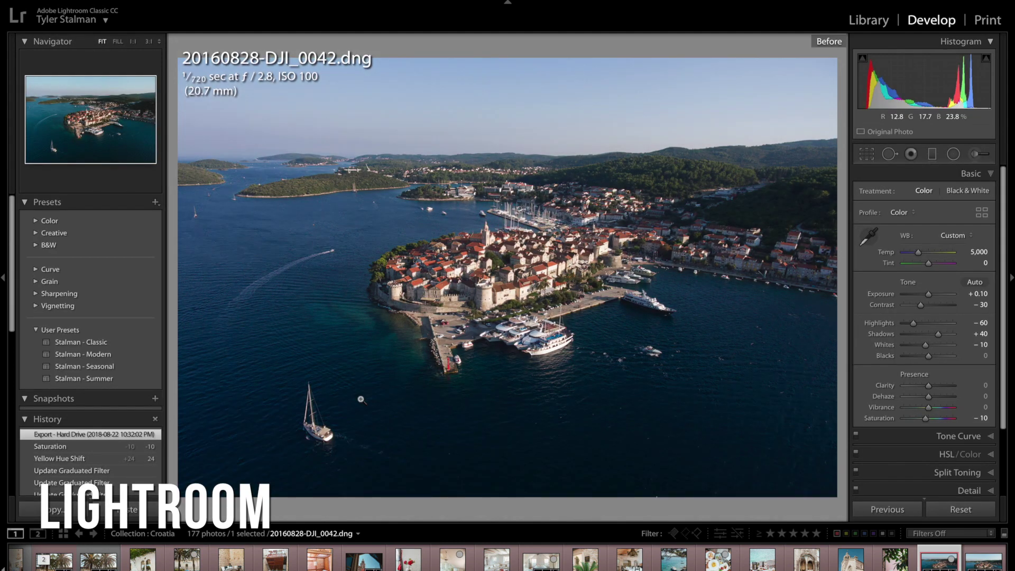
key(r)
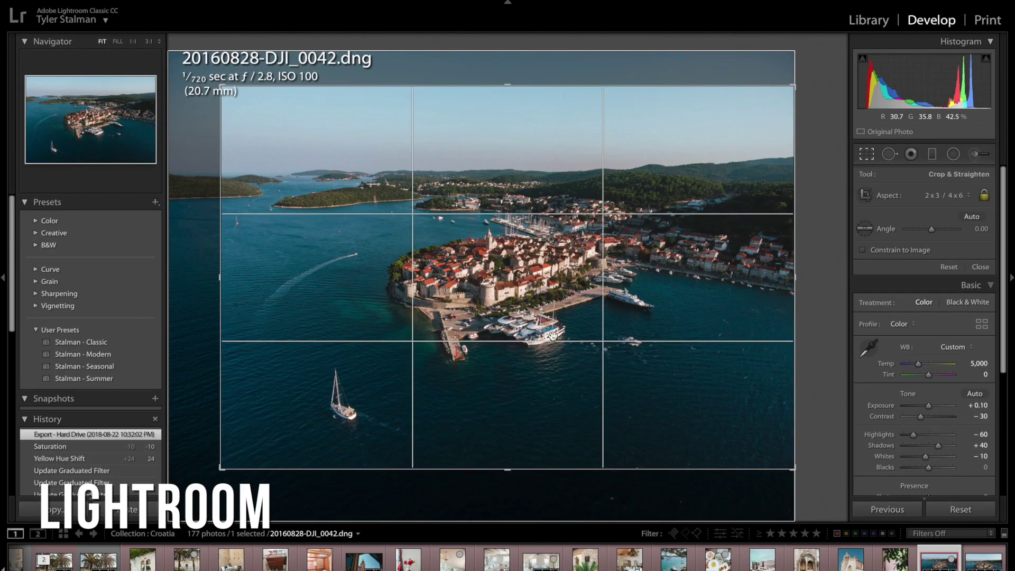
drag(580, 326, 583, 332)
key(Return)
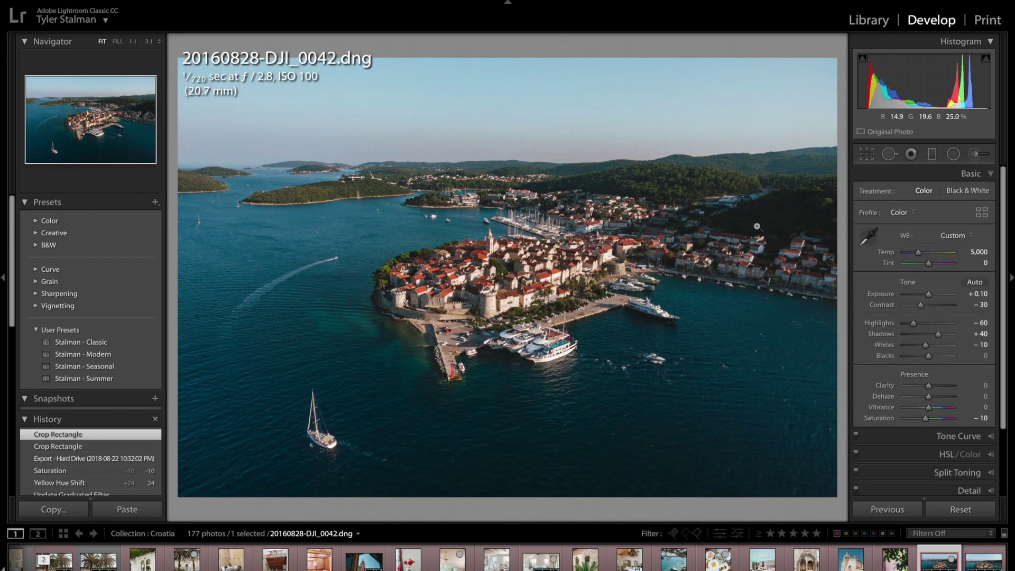
- Apply Upright Auto to the cathedral photo, check its crop, and bring up the HSL adjustments
scroll(897, 347, down, 5)
key(Left)
key(Left)
click(912, 444)
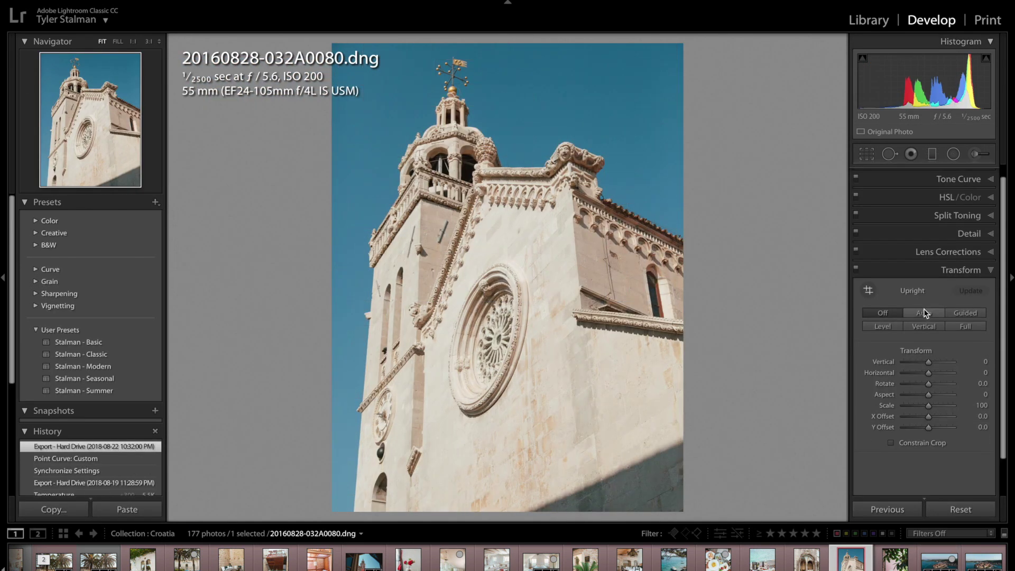
click(920, 313)
click(883, 313)
click(914, 312)
key(r)
key(Return)
click(960, 210)
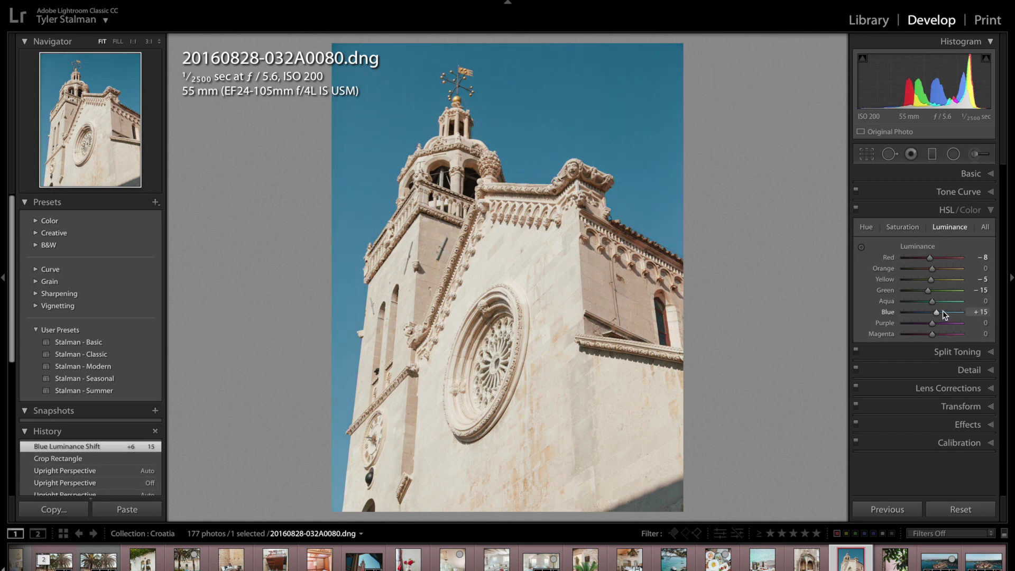
- Open the Dubrovnik cliff photo and add a graduated filter over the sky, adjusting saturation and exposure
key(g)
click(110, 458)
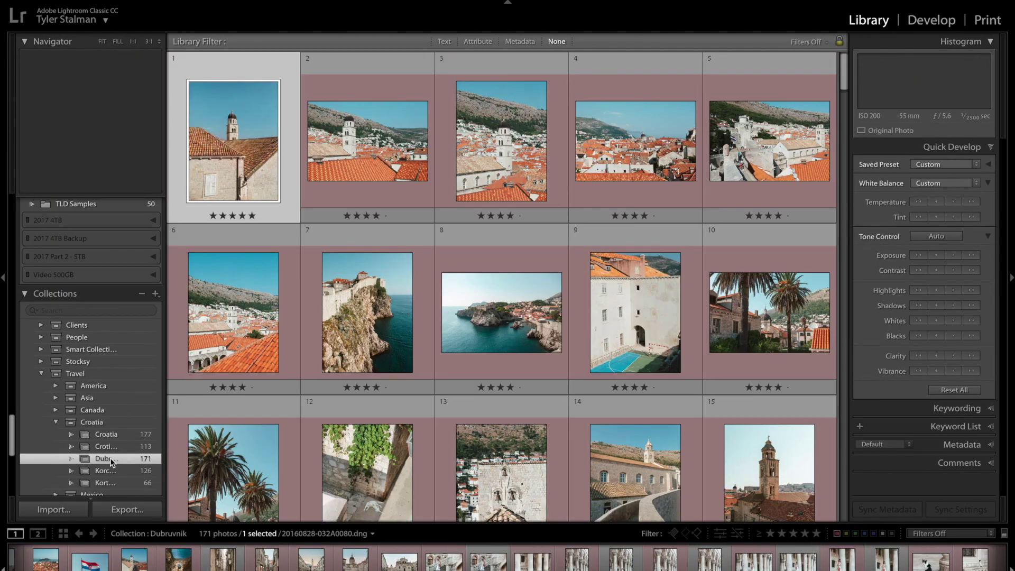
key(e)
key(d)
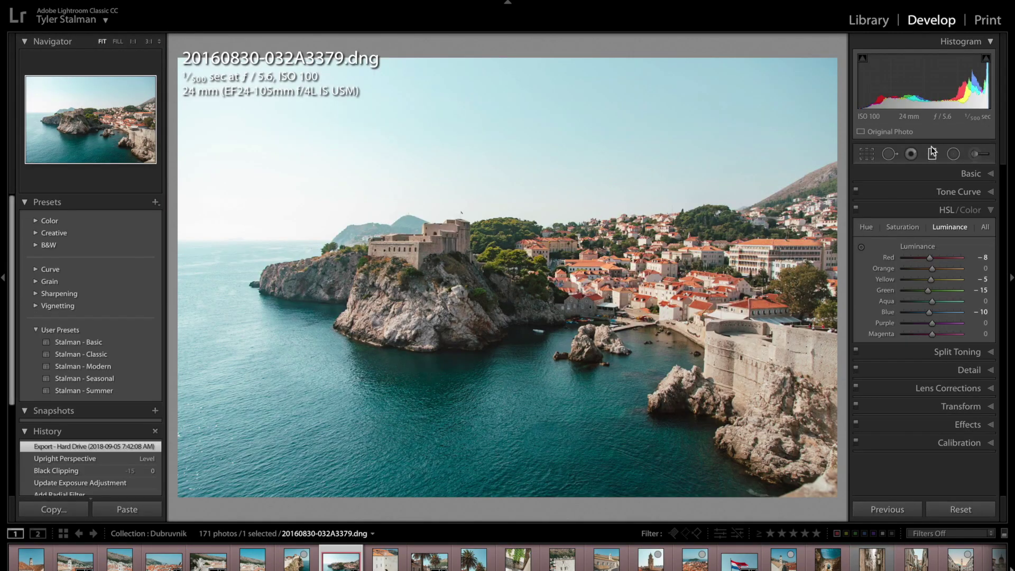
key(shift+m)
drag(541, 253, 544, 262)
click(931, 332)
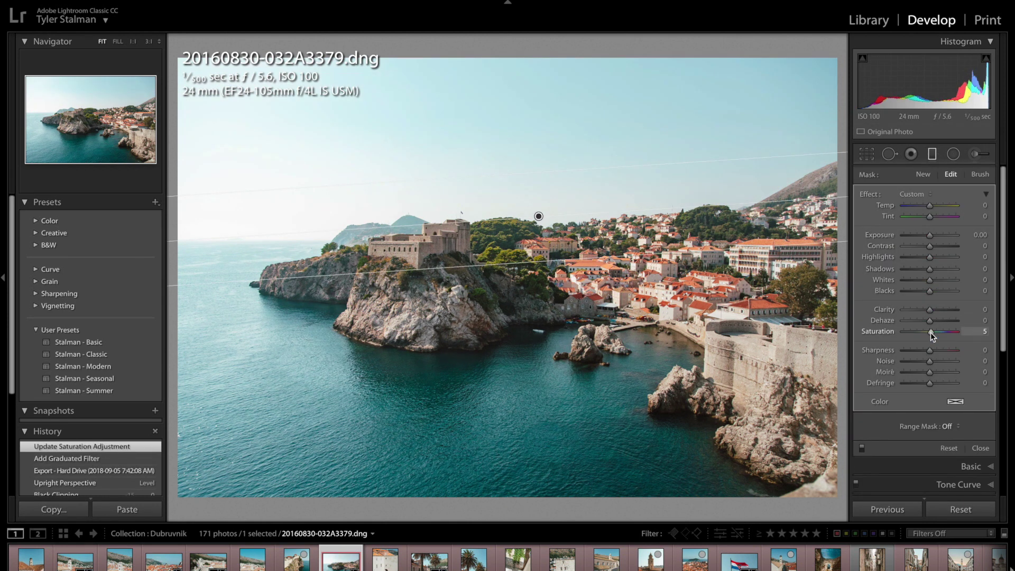
click(925, 235)
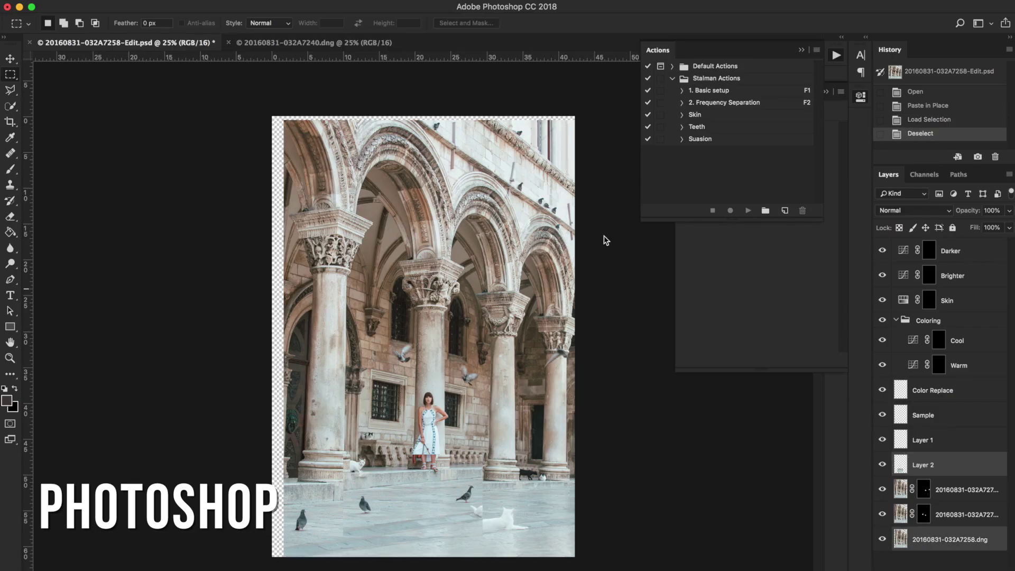
- Run Edit > Auto-Align Layers on the arcade photo's stacked layers
click(132, 0)
click(182, 275)
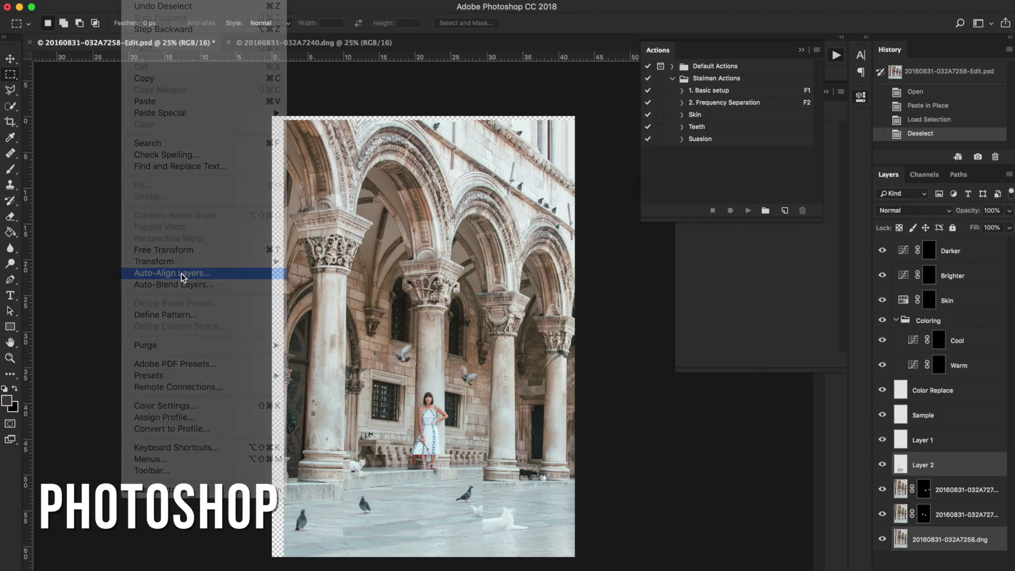
key(Return)
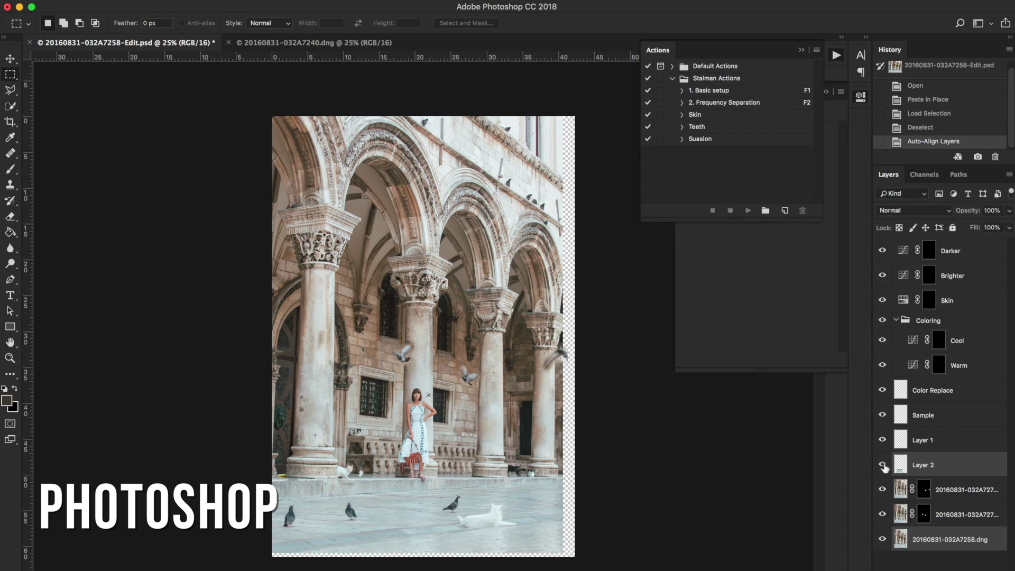
- Zoom to 100% and scroll down to the cats and pigeons
key(super+1)
scroll(423, 318, down, 5)
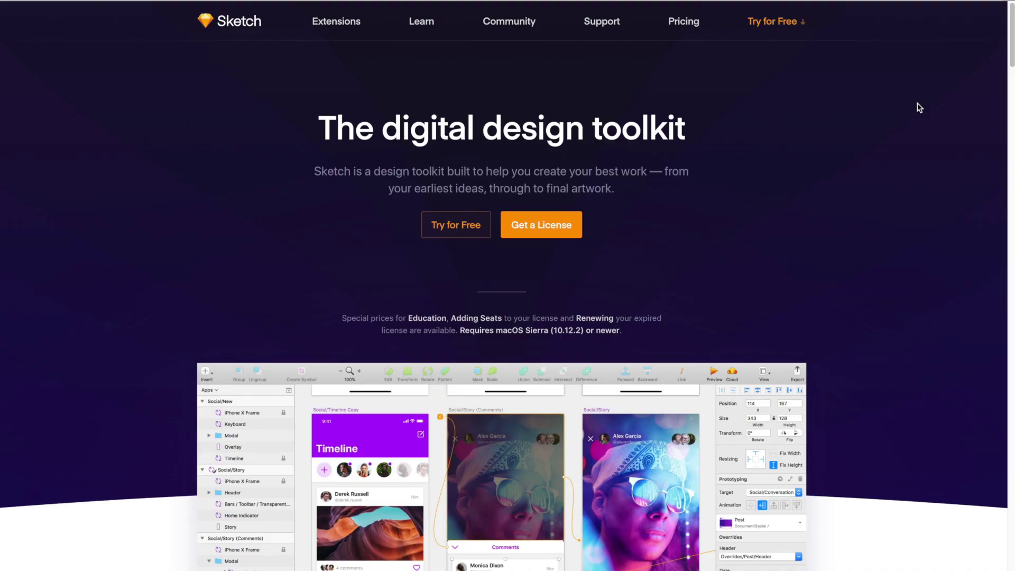
scroll(915, 104, down, 20)
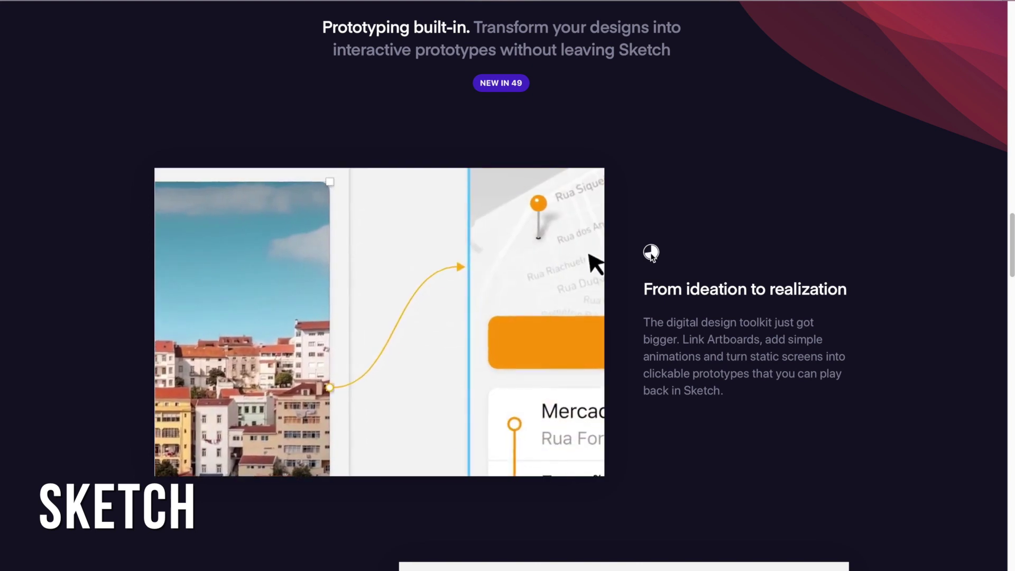
- Scroll the Sketch homepage down to the Prototyping and Preview. Anywhere sections
scroll(650, 254, down, 5)
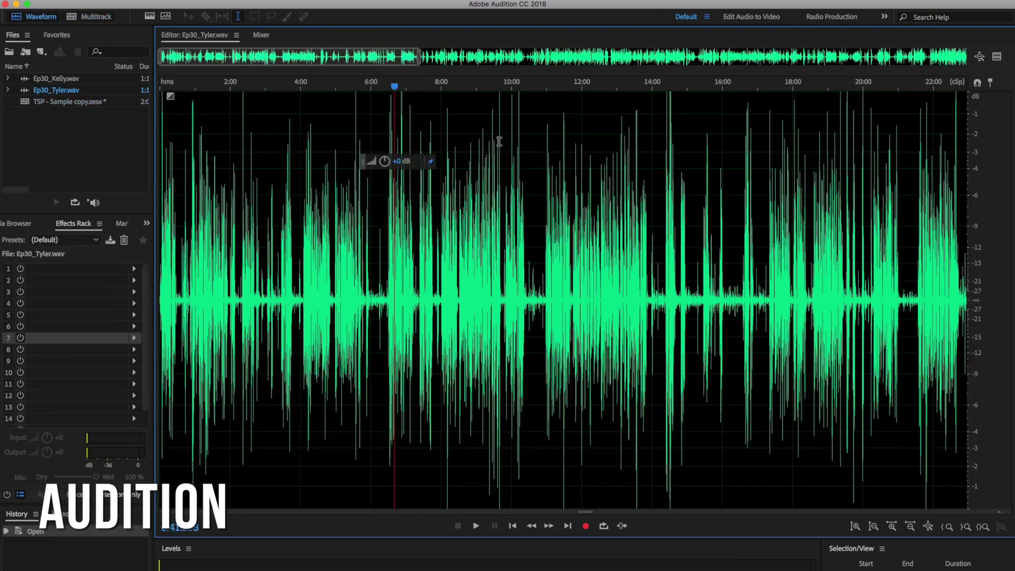
- Zoom the Audition waveform and select the range from about 10:26 to 10:50
scroll(499, 141, up, 5)
drag(531, 288, 603, 291)
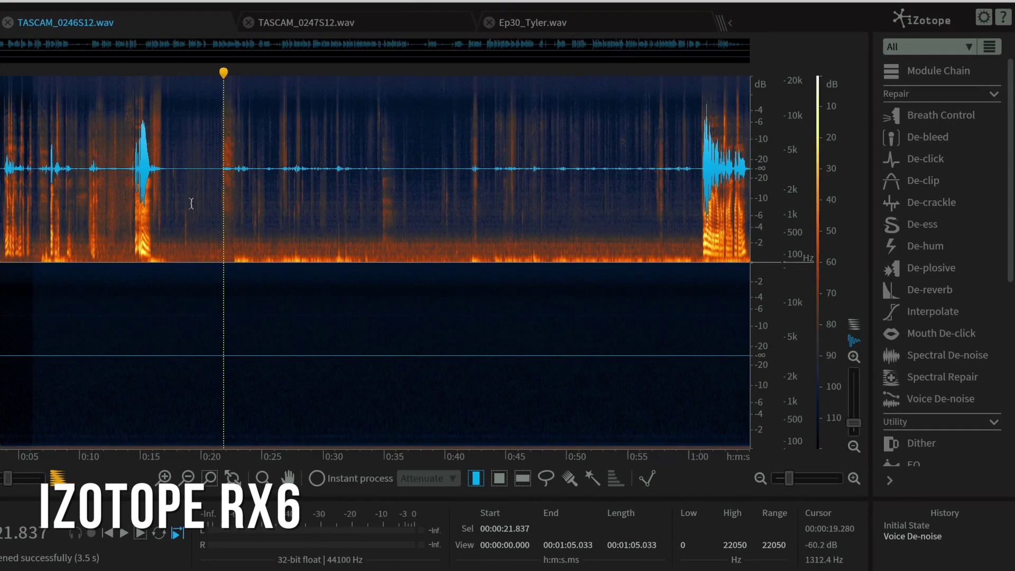
- Select 18.8–19.7 s, preview Voice De-noise, and process it with Reduction 14.0
click(191, 203)
scroll(316, 198, up, 5)
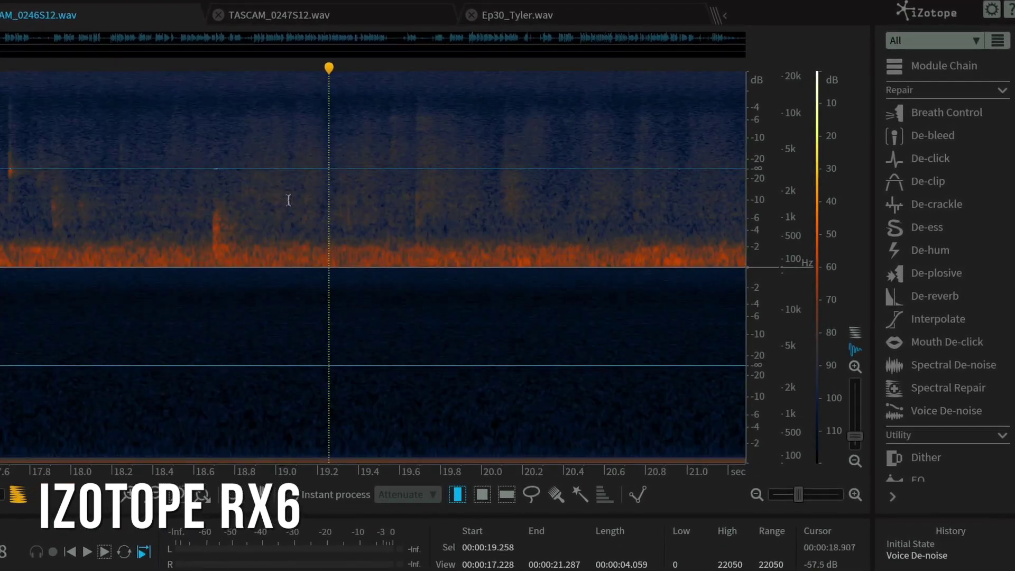
drag(235, 199, 427, 201)
click(940, 411)
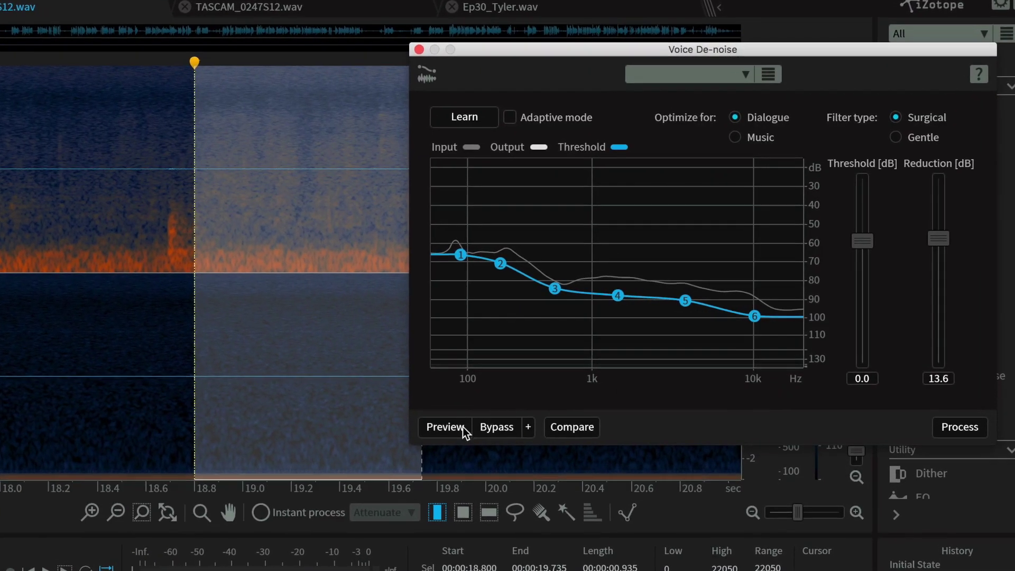
click(456, 428)
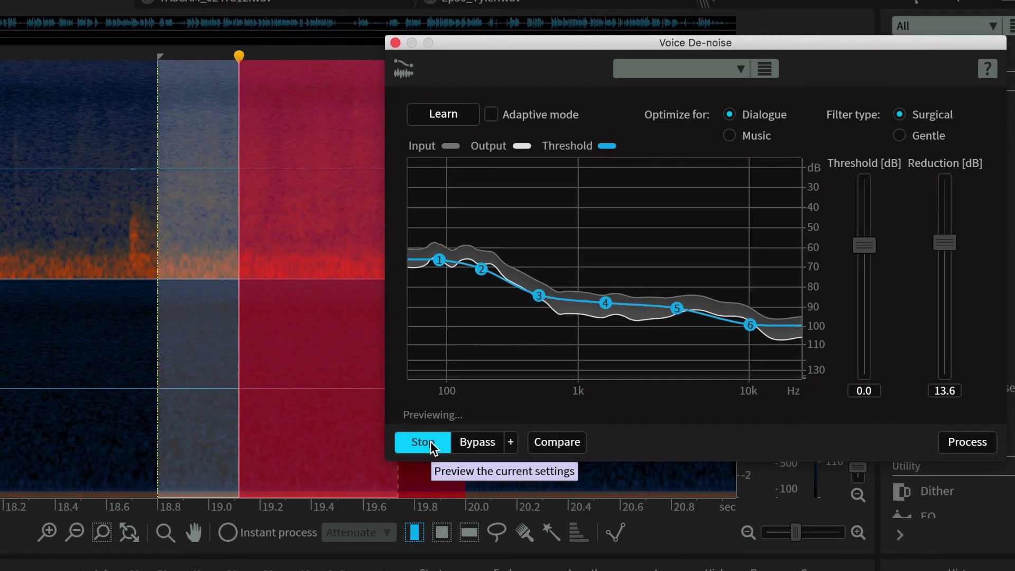
click(433, 446)
drag(945, 244, 945, 241)
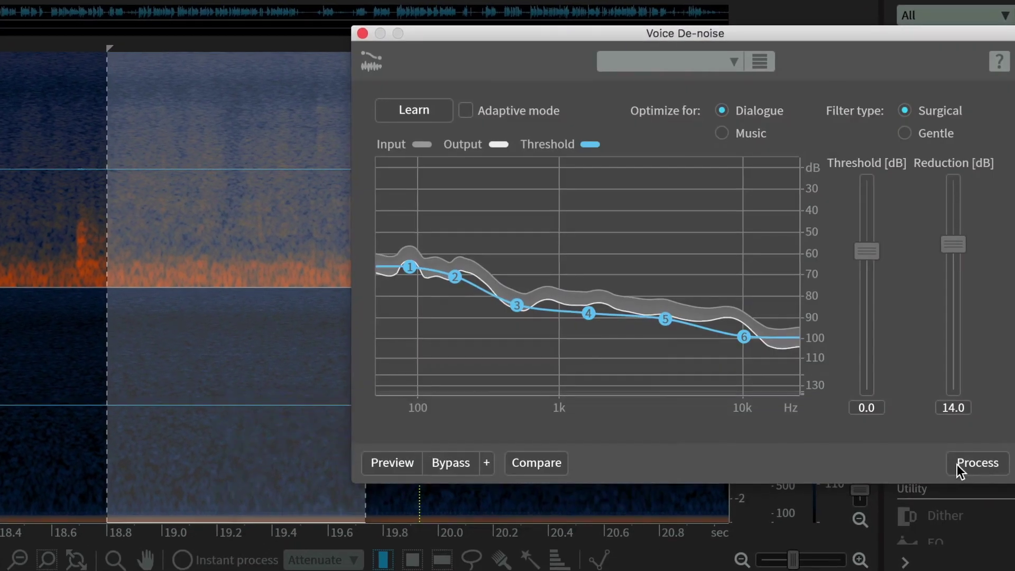
click(984, 461)
click(369, 35)
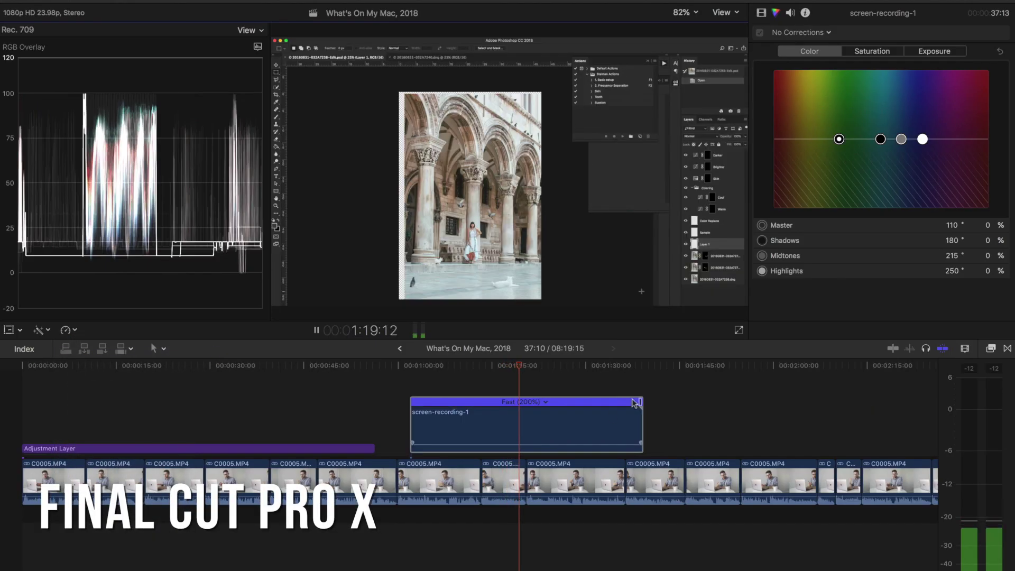
- Speed screen-recording-1 up to about 183%, extend the Adjustment Layer to the timeline end, and play back
drag(643, 403, 682, 408)
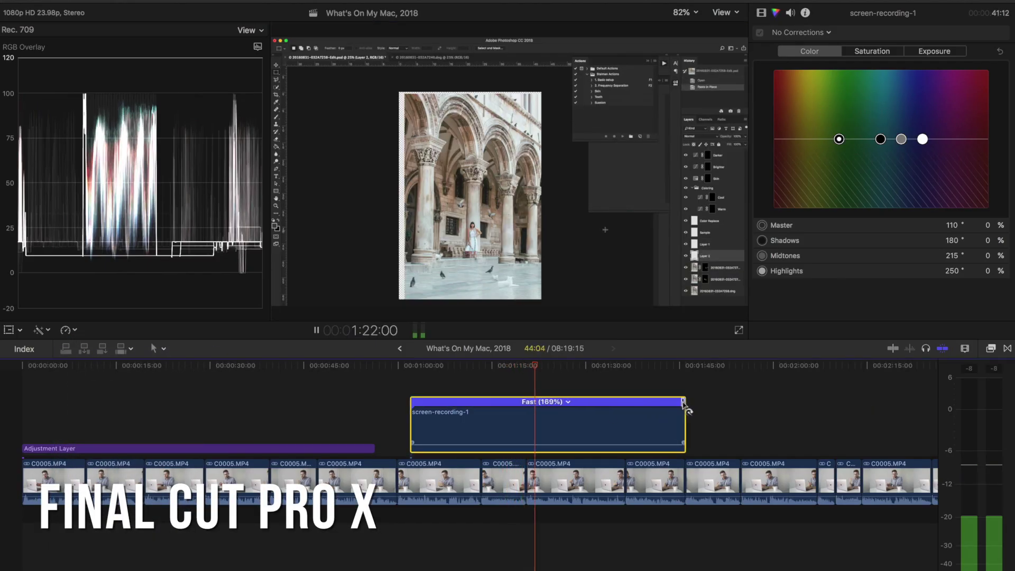
drag(375, 448, 931, 448)
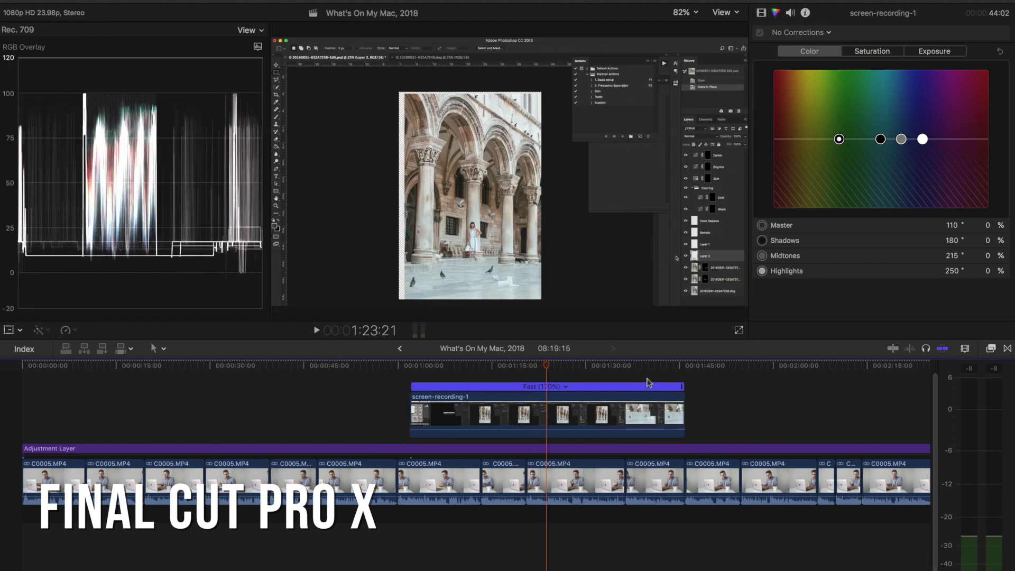
click(677, 366)
key(space)
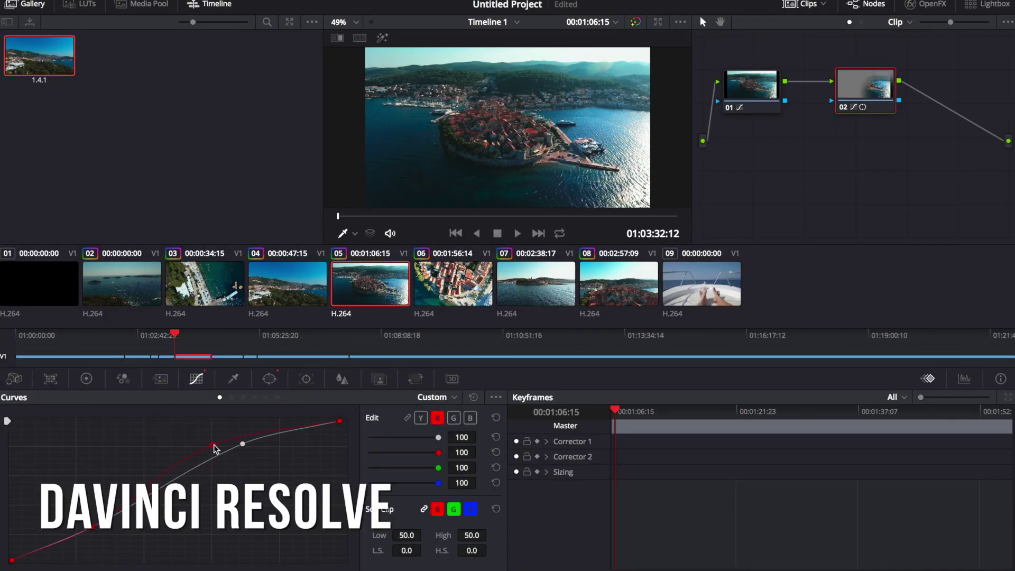
- Reset node 02's grade, then track the power window forward in the Tracker palette
right_click(867, 86)
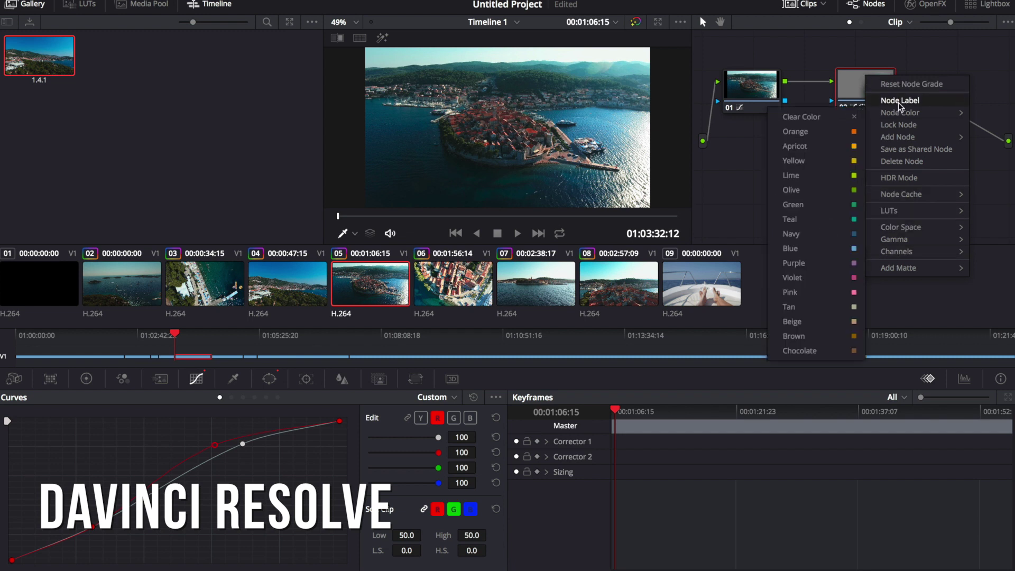
click(910, 83)
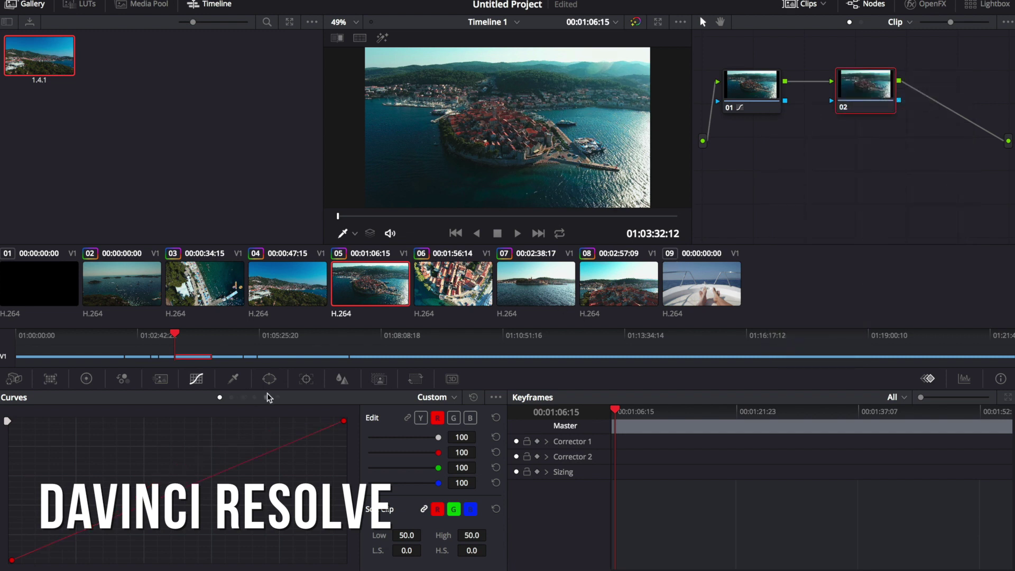
click(269, 378)
click(306, 378)
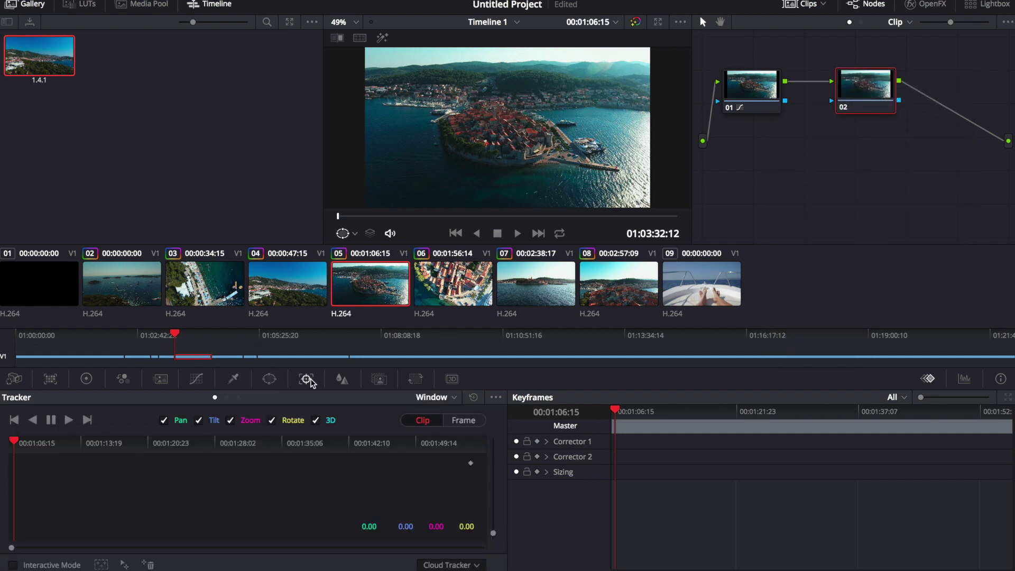
click(68, 420)
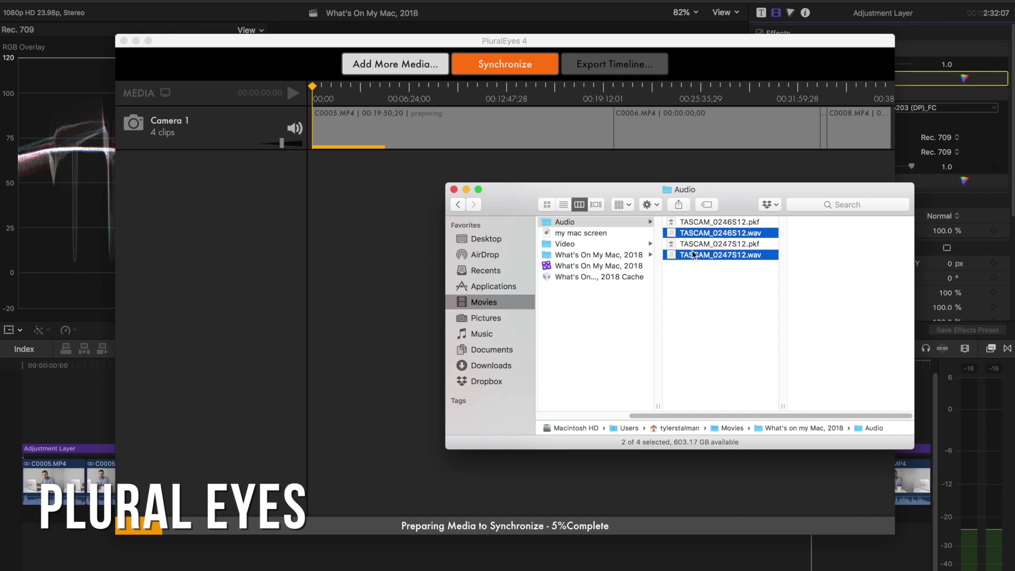
- Add the two TASCAM WAV recordings and synchronize them with the camera clips
drag(479, 273, 261, 198)
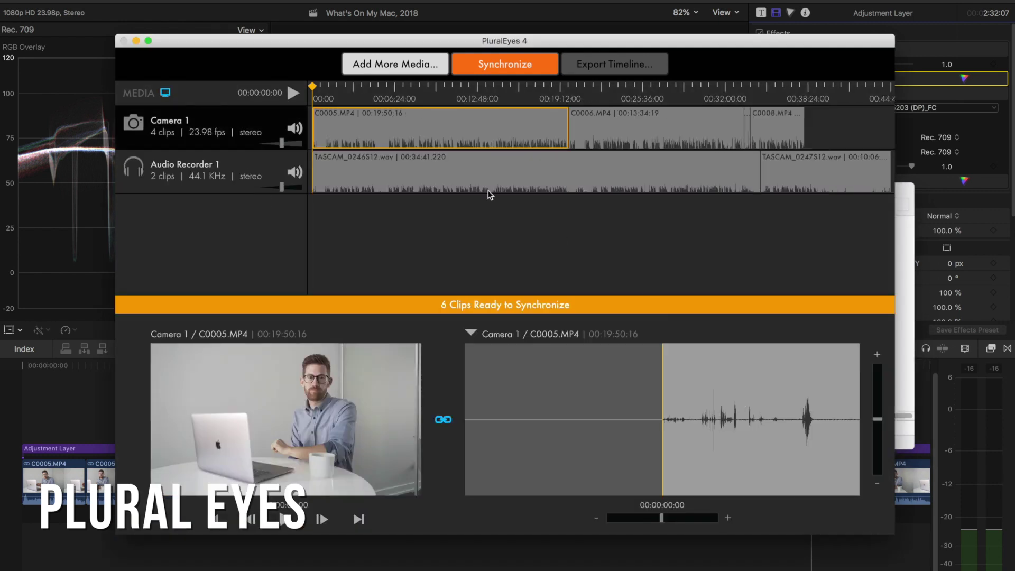
drag(335, 90, 431, 89)
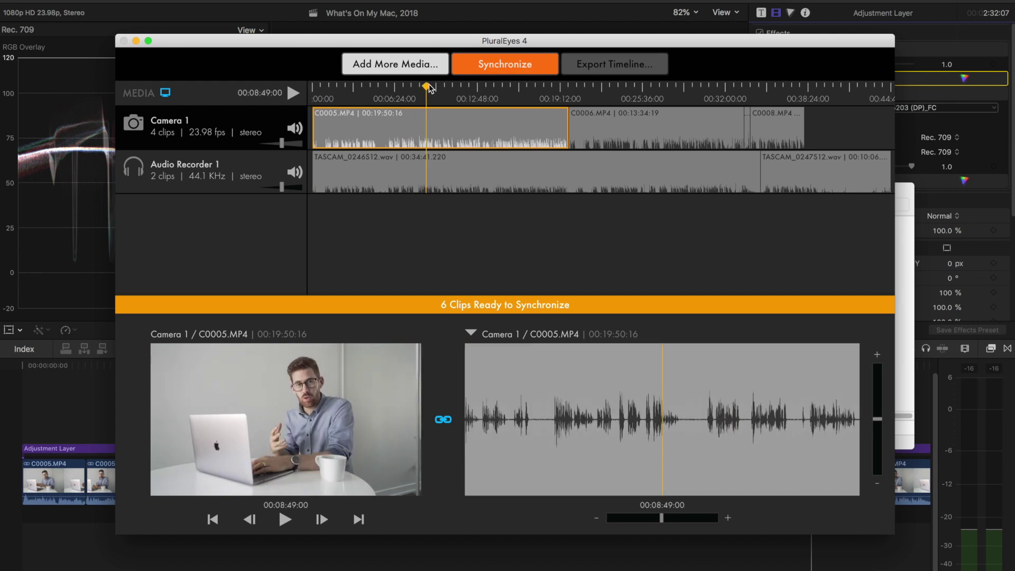
click(512, 61)
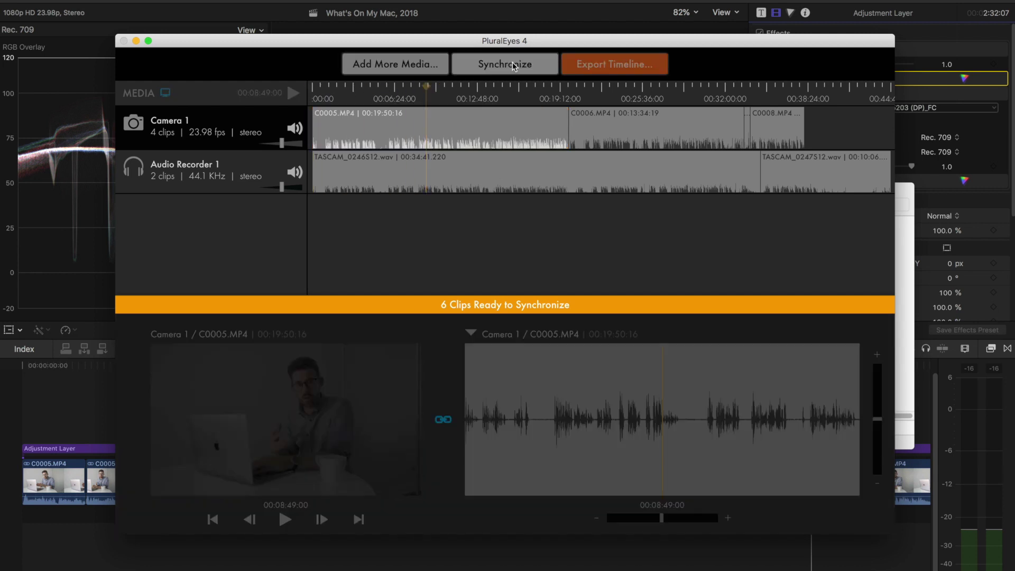
- Raise the recorder volume and waveform scale, then open the Export Timeline settings
drag(281, 187, 296, 189)
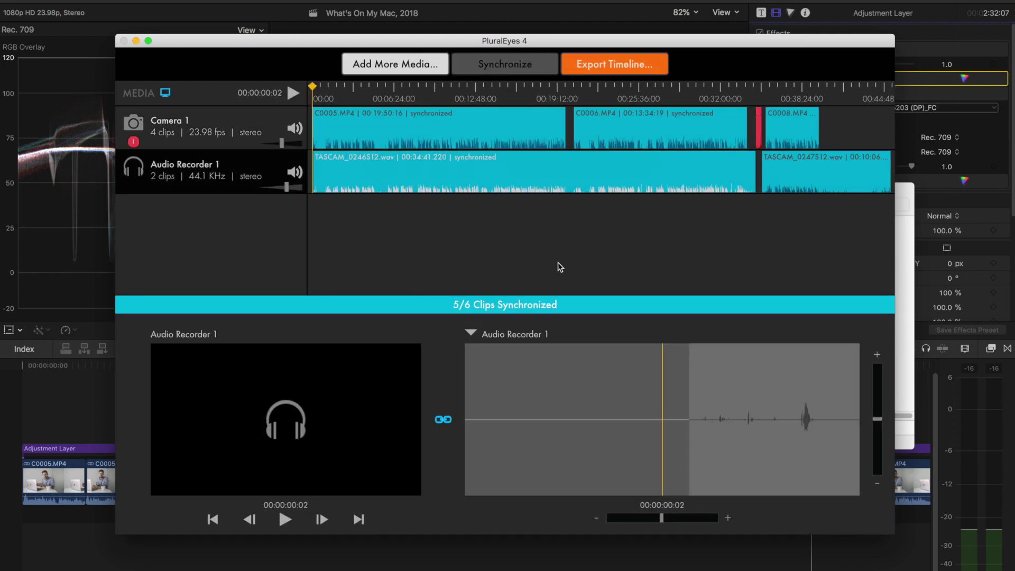
drag(877, 419, 878, 406)
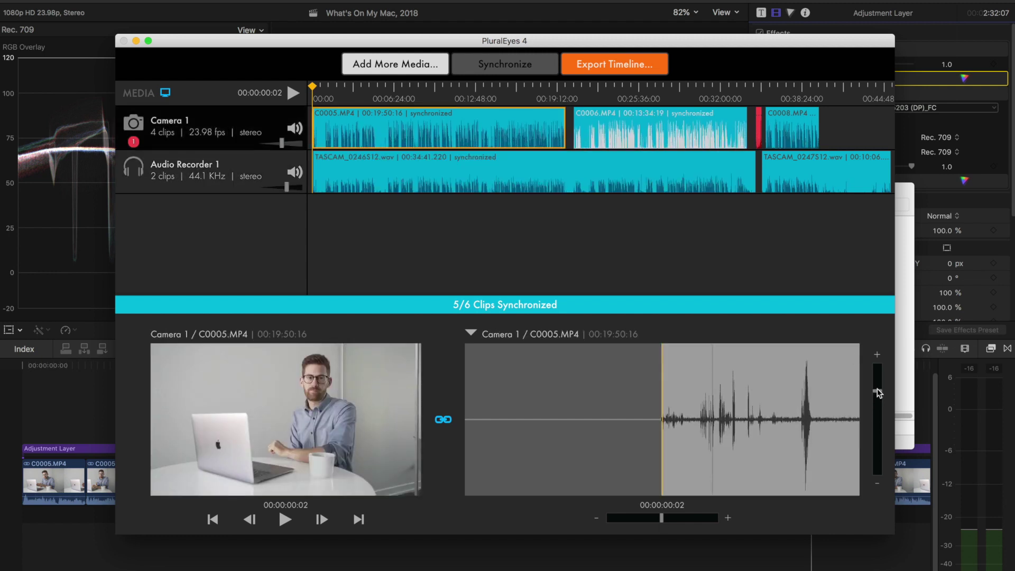
click(609, 65)
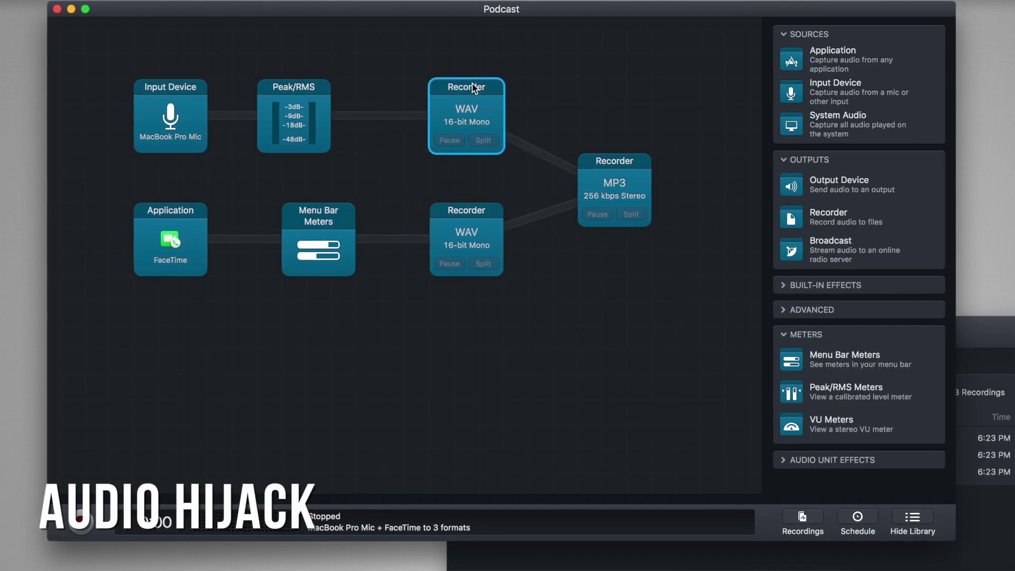
- Toggle the top WAV recorder off and back on in its settings
click(472, 84)
click(394, 24)
click(394, 25)
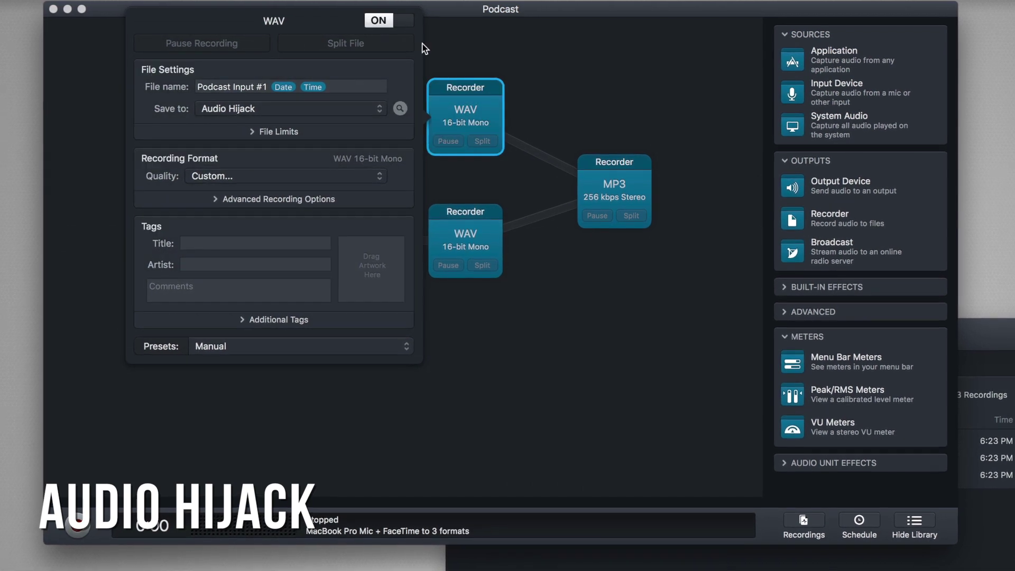
click(425, 48)
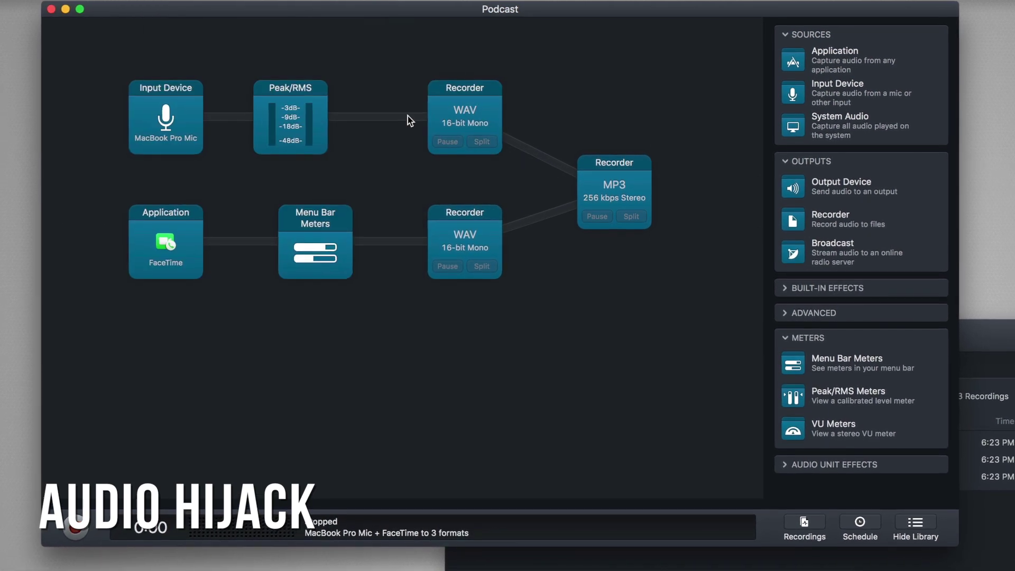
- Delete the Menu Bar Meters block and add a Peak/RMS meter after the FaceTime source
right_click(320, 222)
click(339, 249)
click(319, 118)
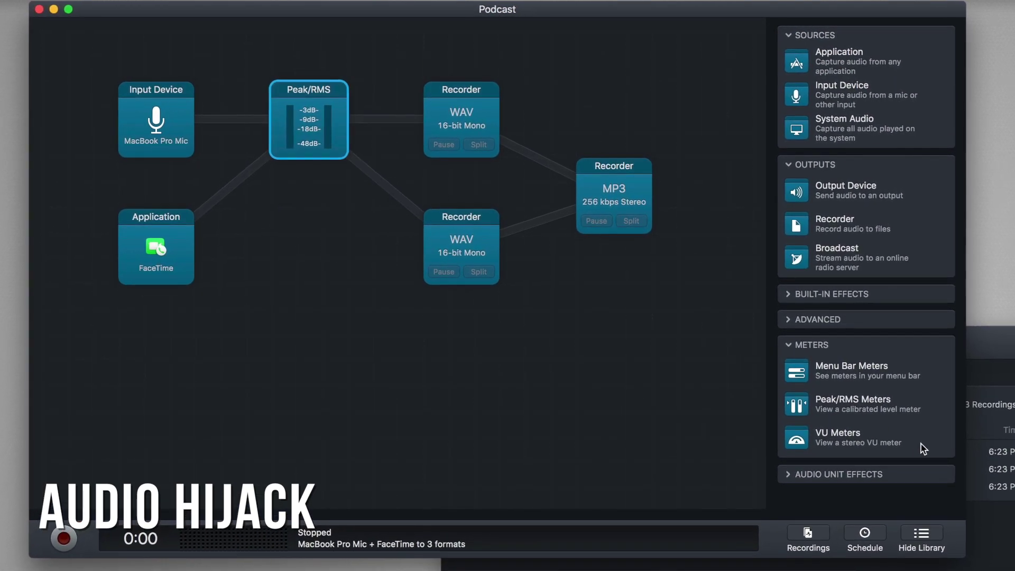
drag(795, 402, 307, 248)
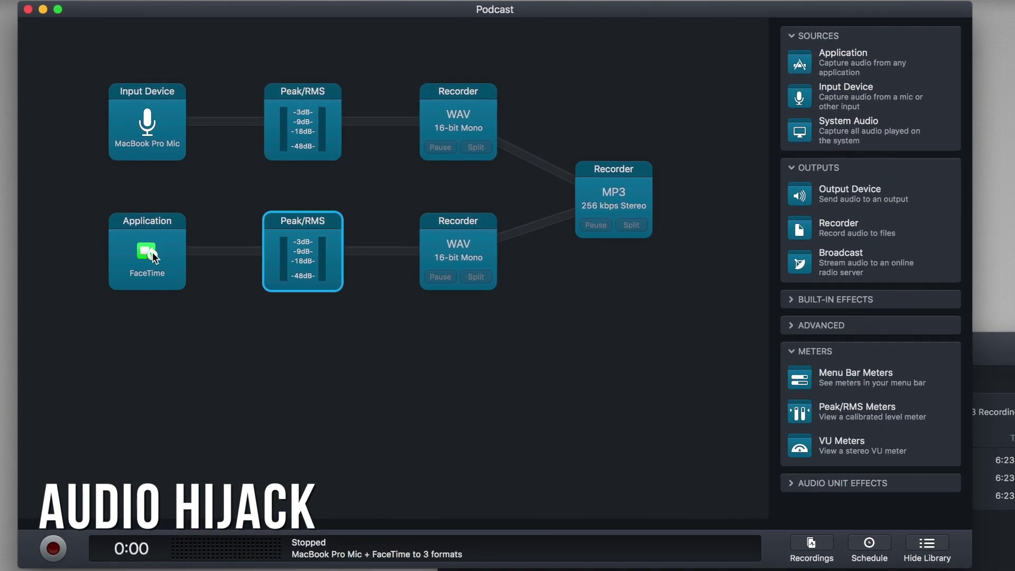
- Keep the MacBook Pro Mic as the microphone input and review its advanced channel options
click(149, 150)
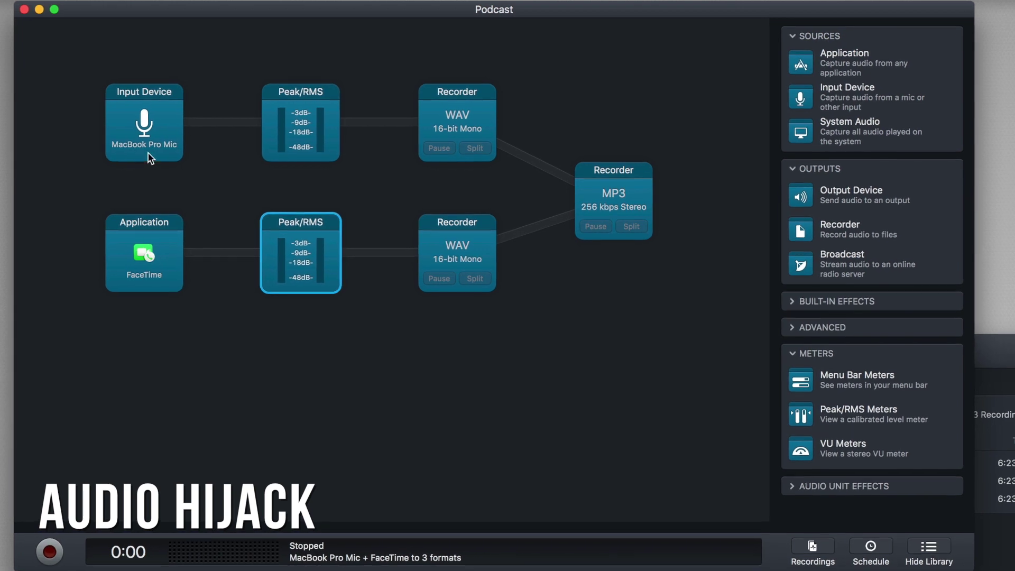
click(159, 233)
click(163, 234)
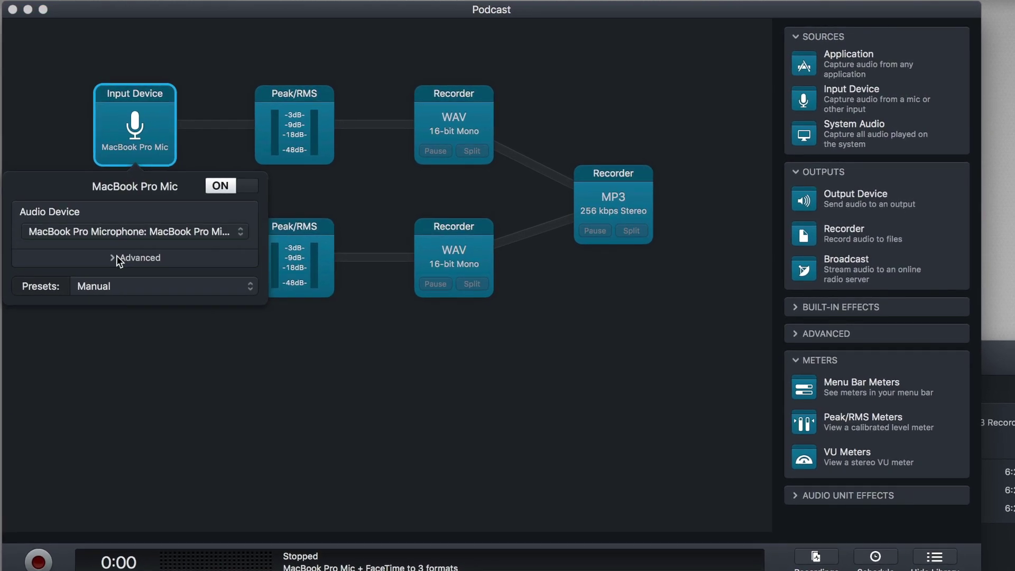
click(117, 258)
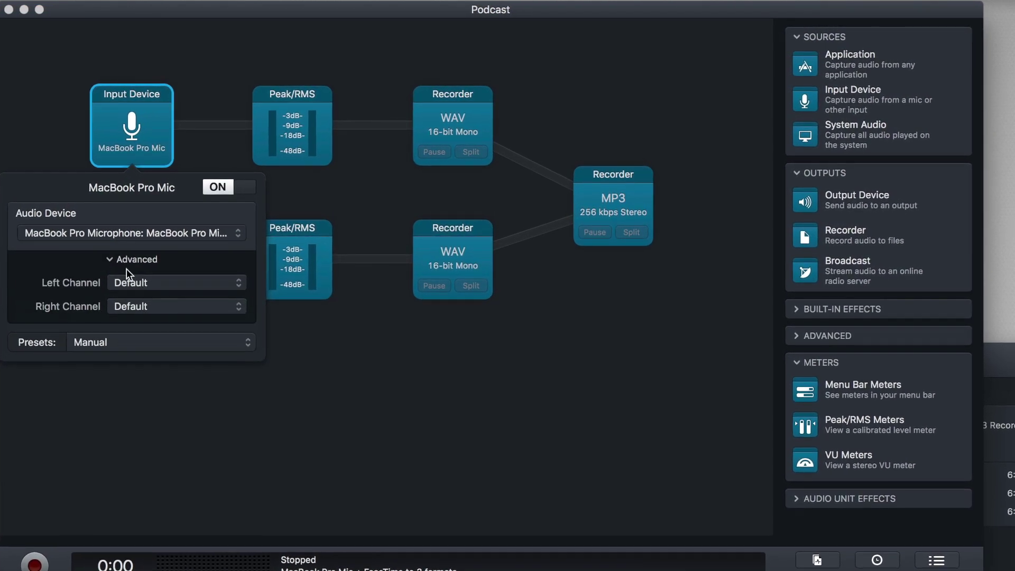
click(264, 314)
- Change the Application source to capture Safari instead of FaceTime
click(130, 259)
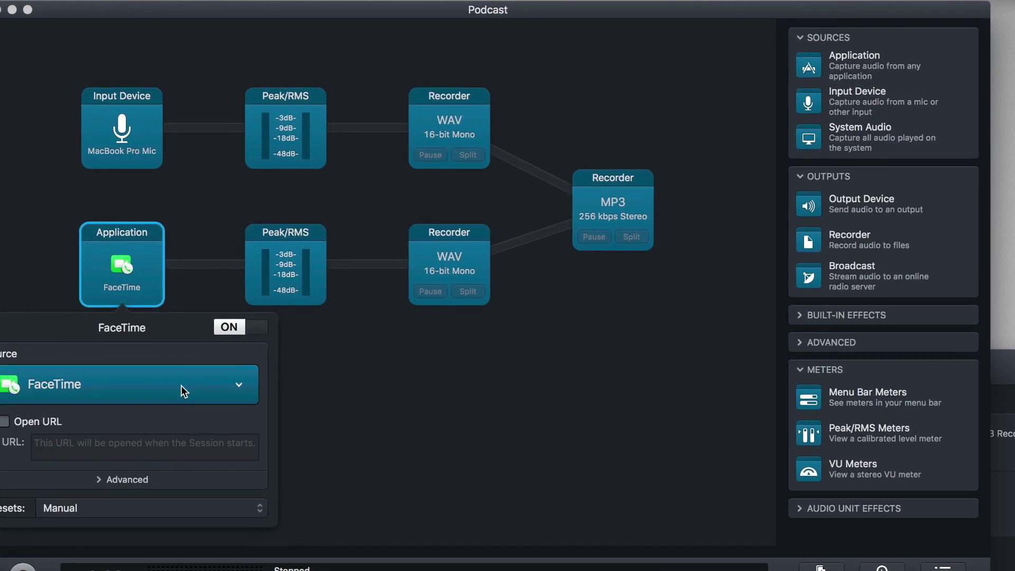
click(229, 387)
click(47, 465)
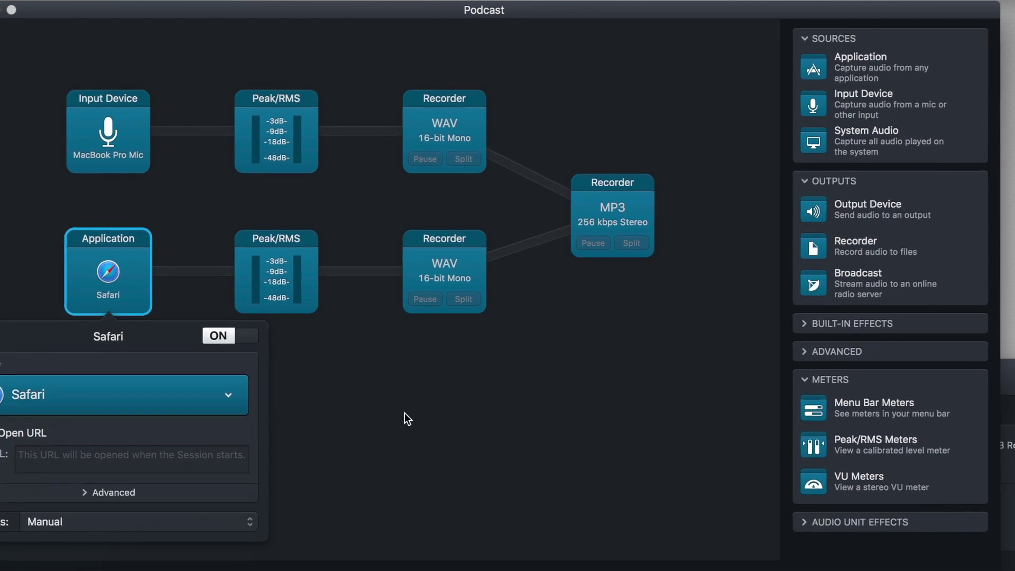
click(319, 412)
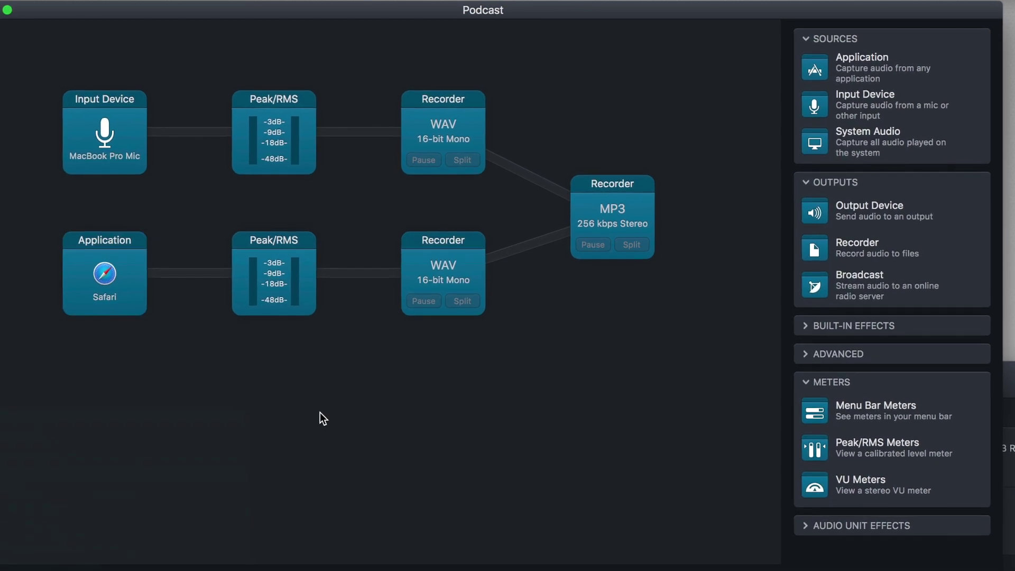
- Rename the MP3 Recorder's output file to the podcast's name
click(626, 226)
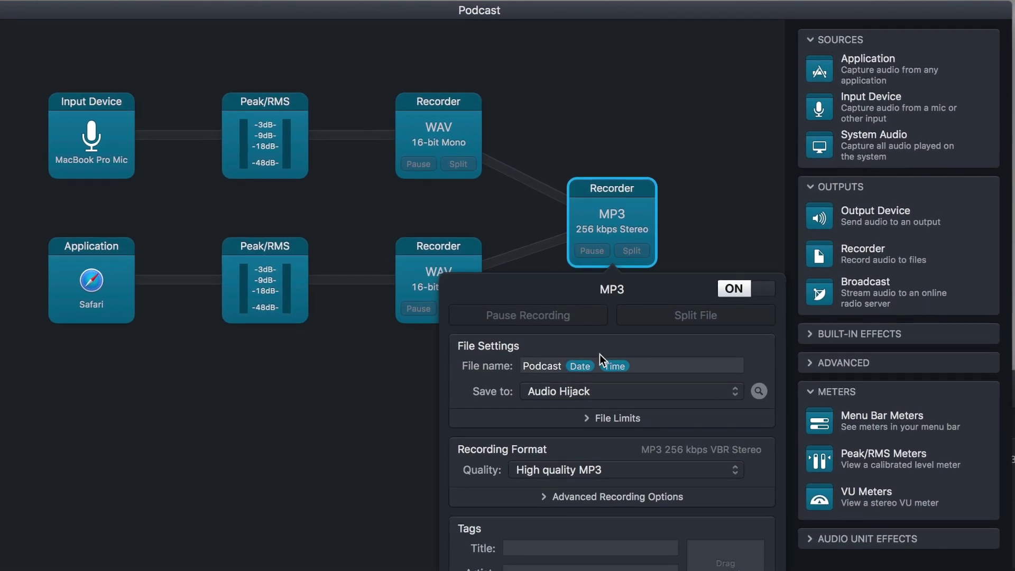
click(551, 367)
double_click(551, 367)
text(The Stalman Podc)
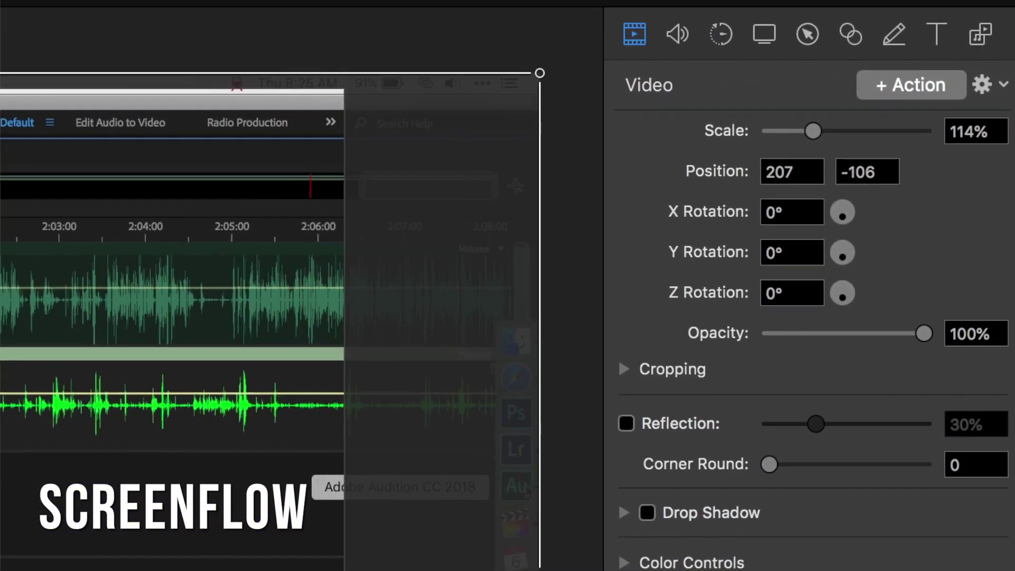
- Browse the Audio, Video Motion and Callout inspectors, then enable Sound on Click for the screen recording
click(678, 34)
click(722, 34)
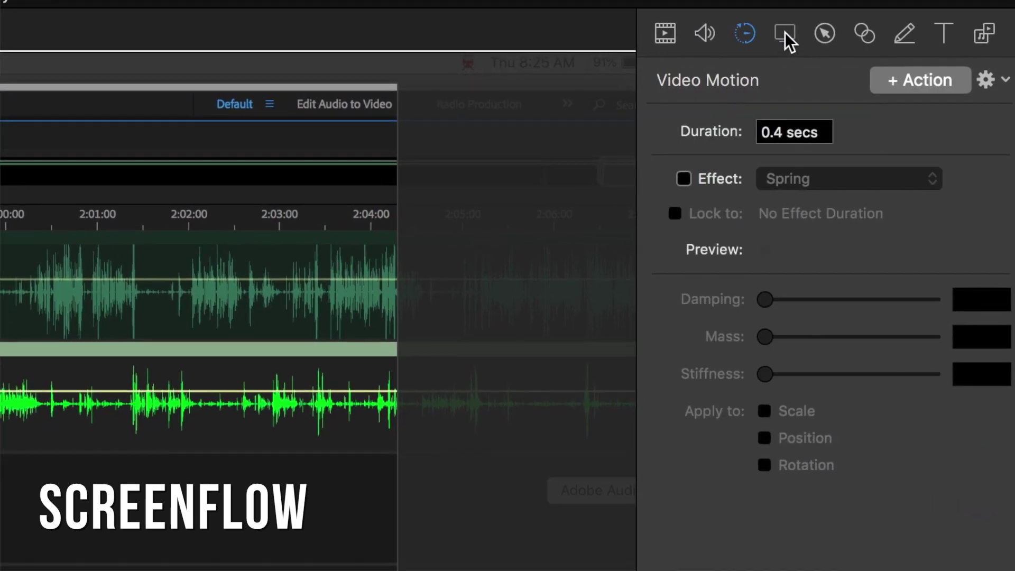
click(823, 33)
click(784, 33)
click(794, 320)
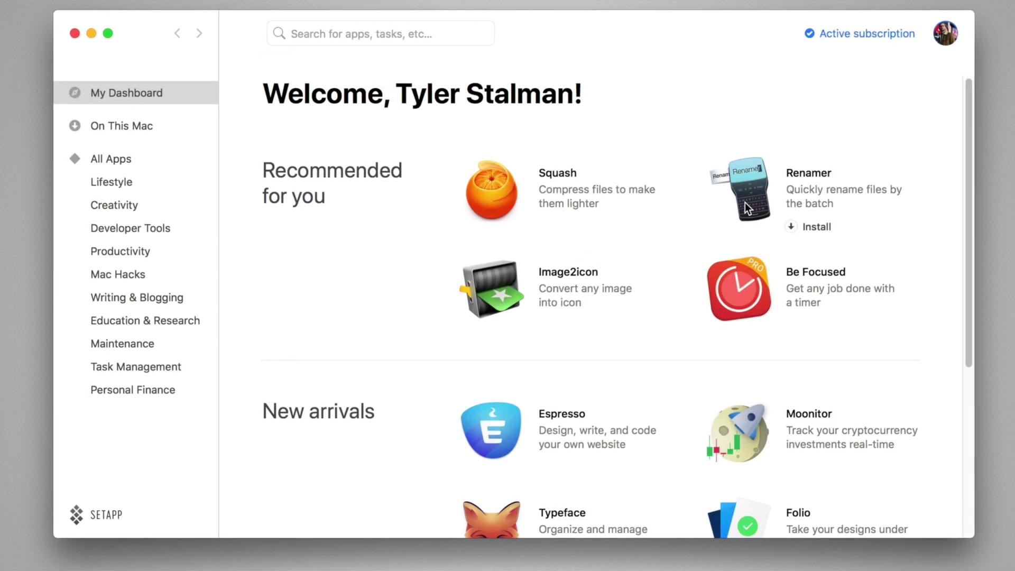
scroll(676, 280, down, 10)
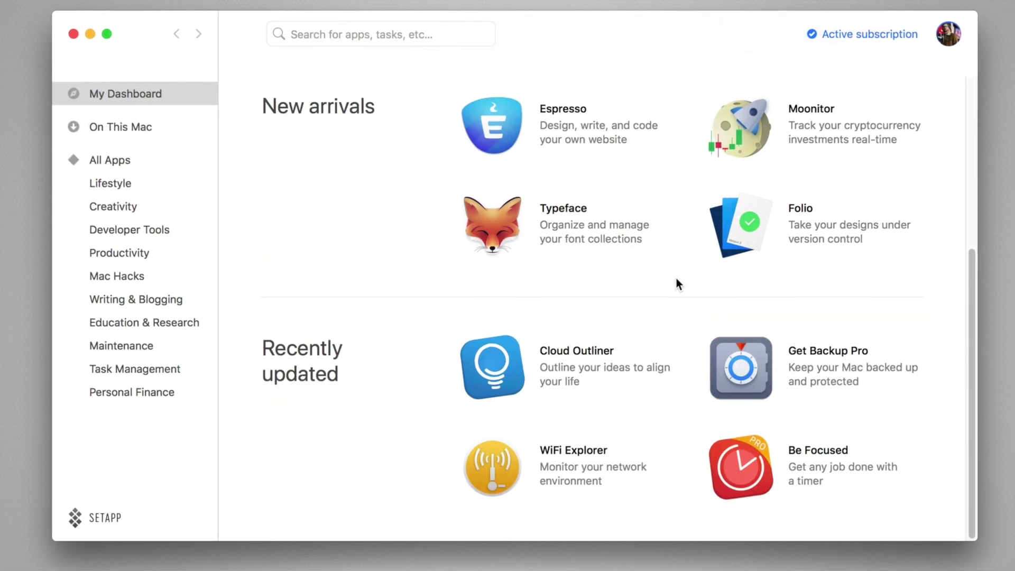
click(127, 274)
click(377, 185)
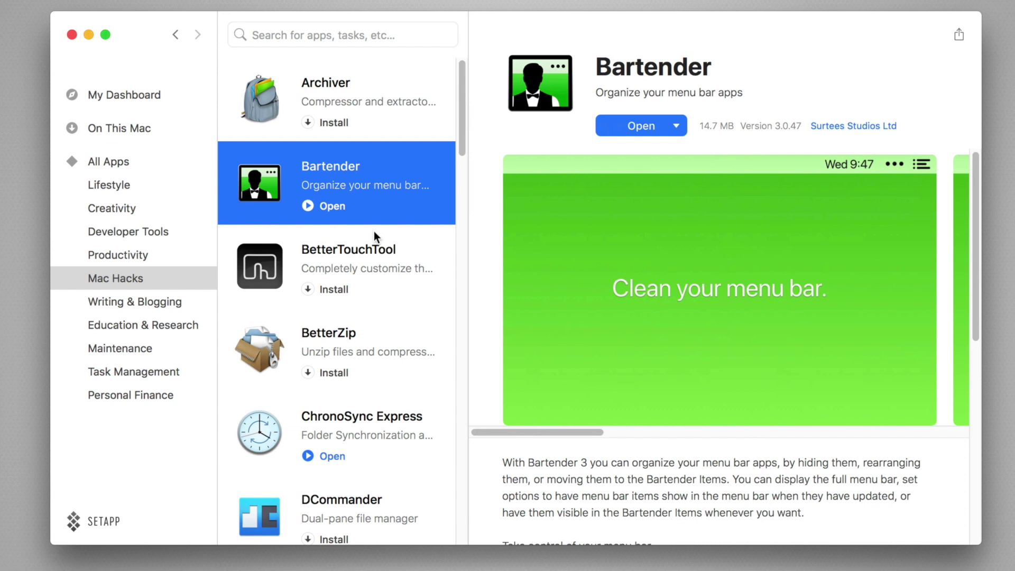
click(374, 266)
click(369, 341)
click(372, 434)
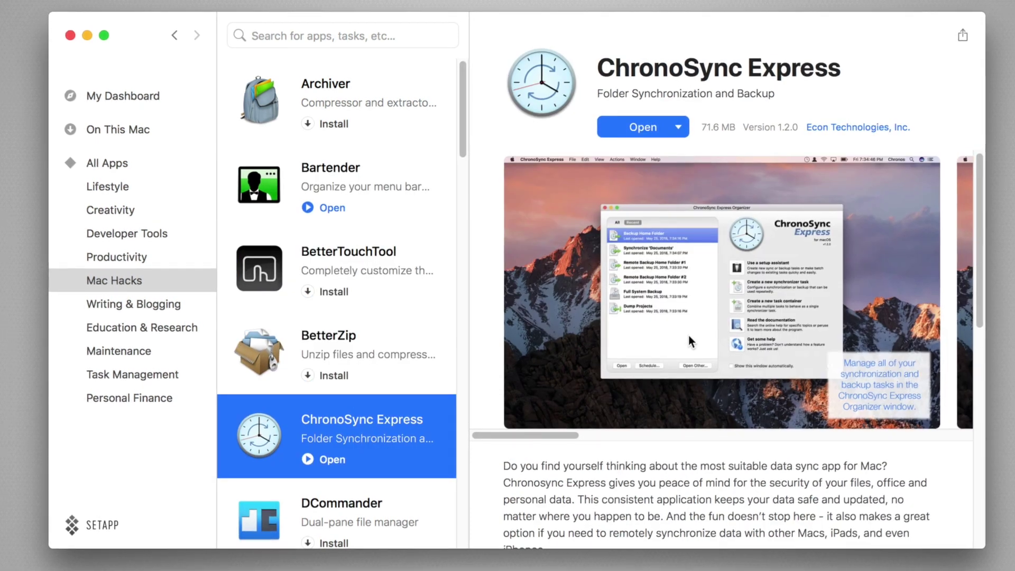
- Scroll the catalogue down past Creativity to the Writing & Blogging section
scroll(689, 336, right, 10)
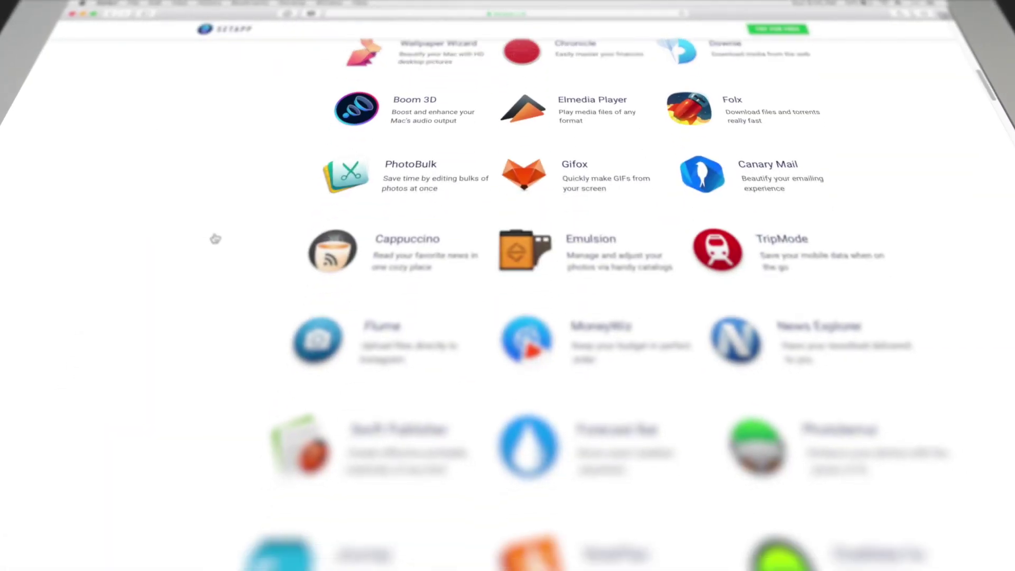
scroll(215, 239, down, 15)
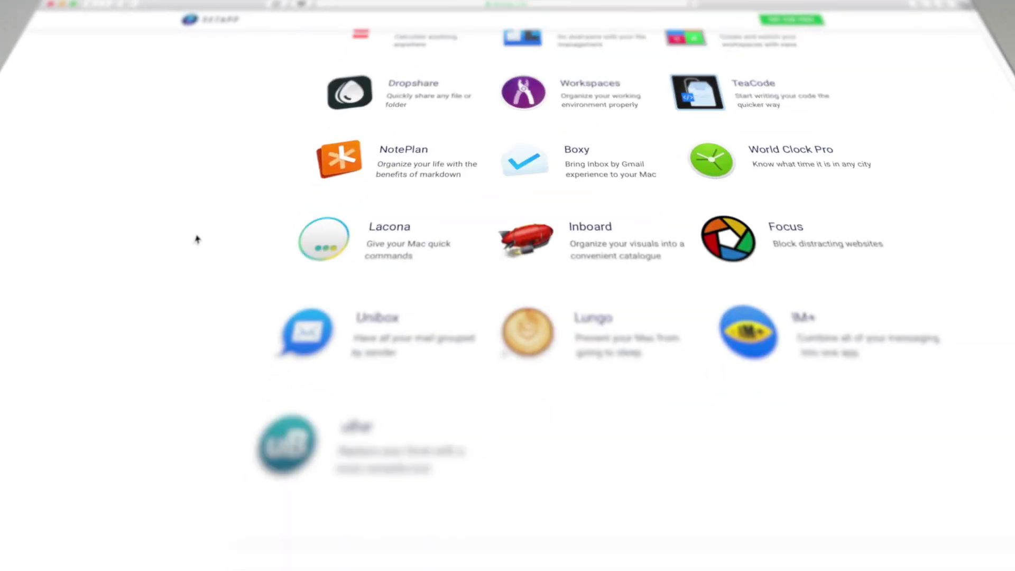
scroll(197, 240, down, 20)
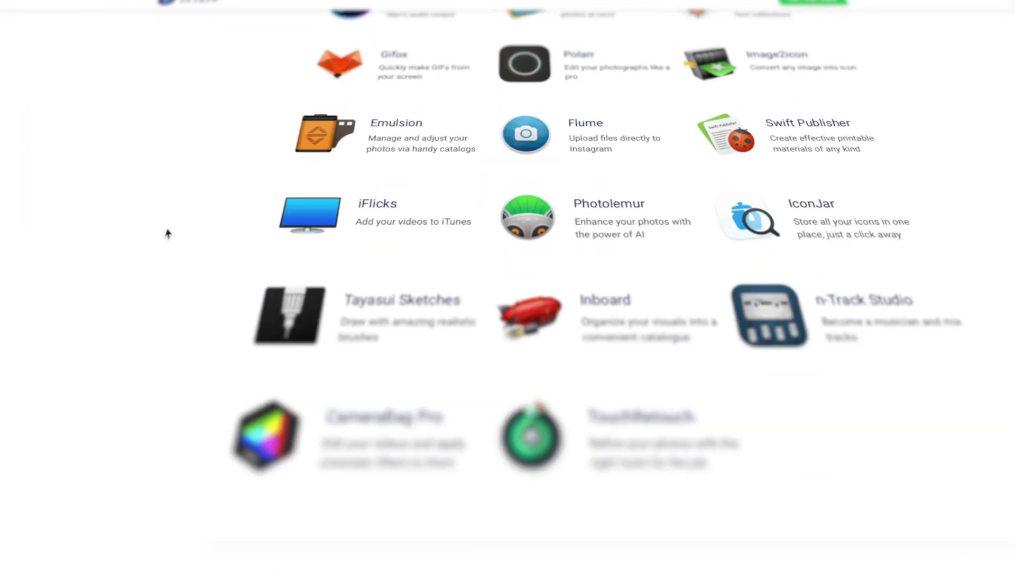
scroll(167, 233, down, 20)
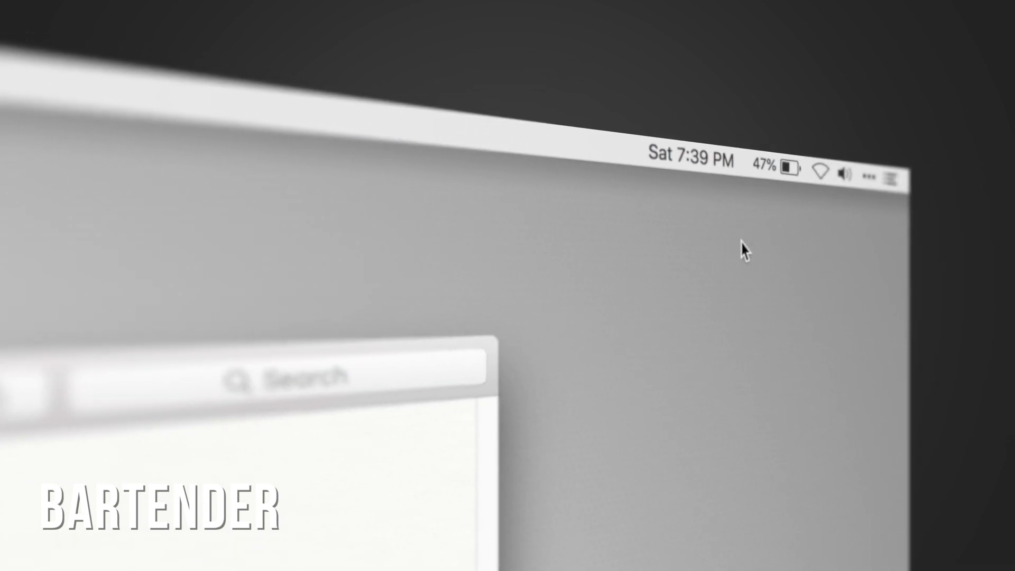
- Reveal Bartender's hidden menu bar items, then set Creative Cloud's menu bar item to Hide in Preferences
click(879, 180)
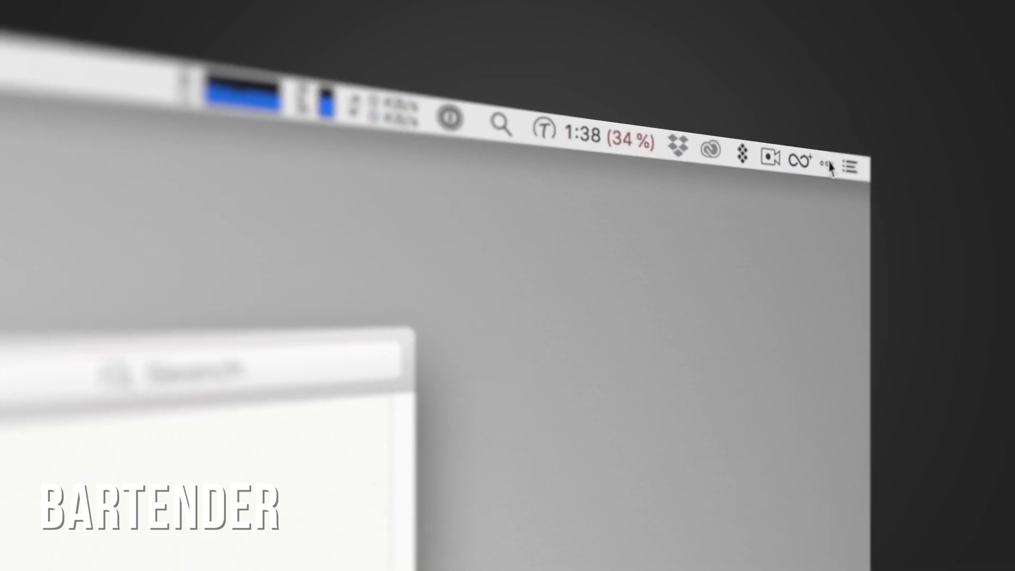
click(838, 169)
click(795, 193)
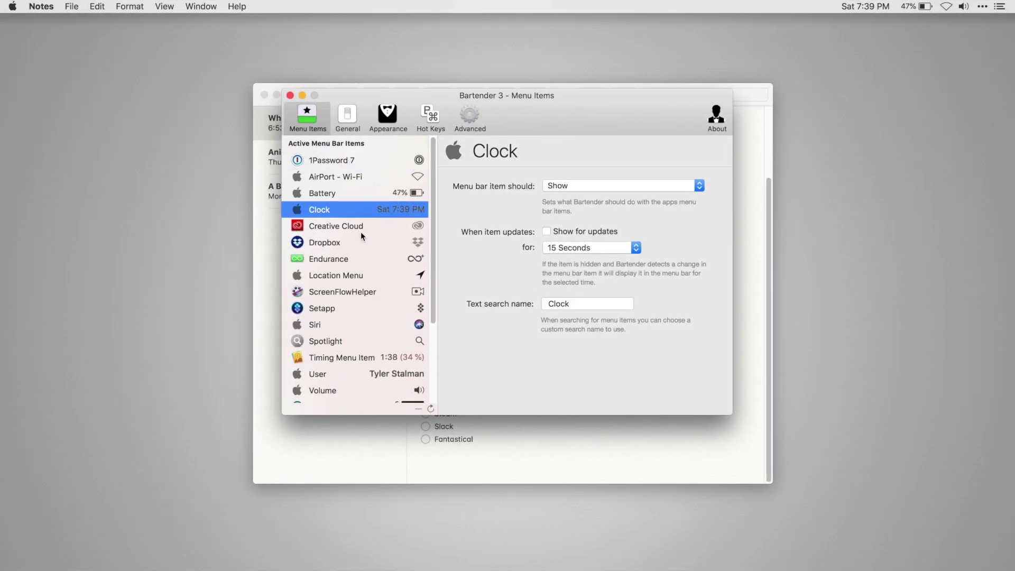
click(364, 225)
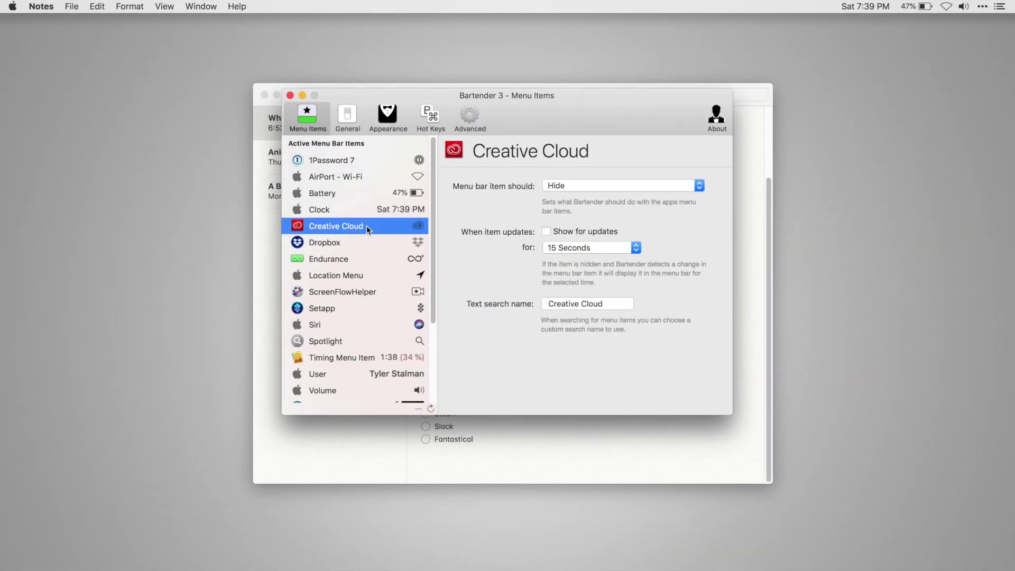
click(598, 191)
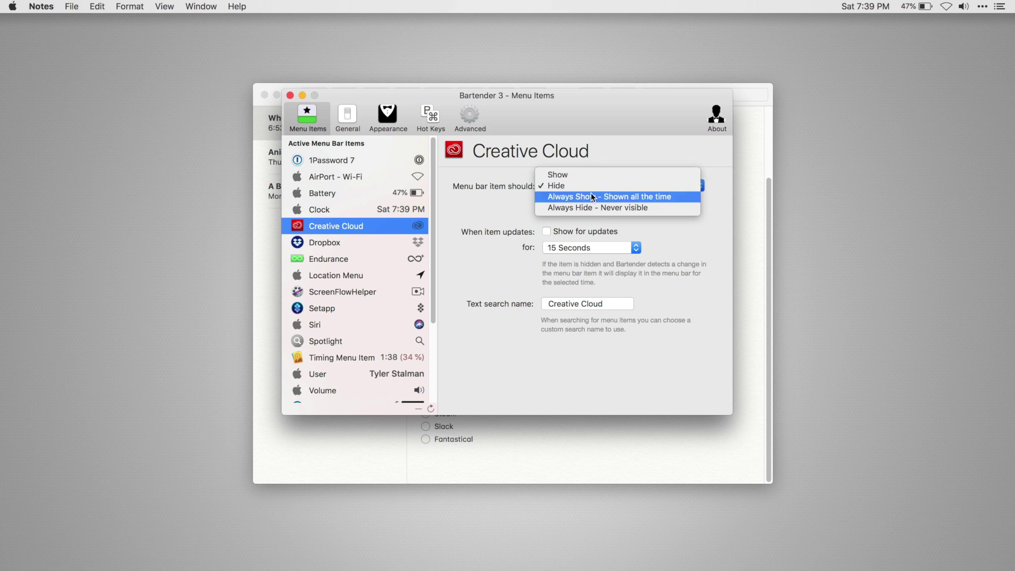
click(590, 186)
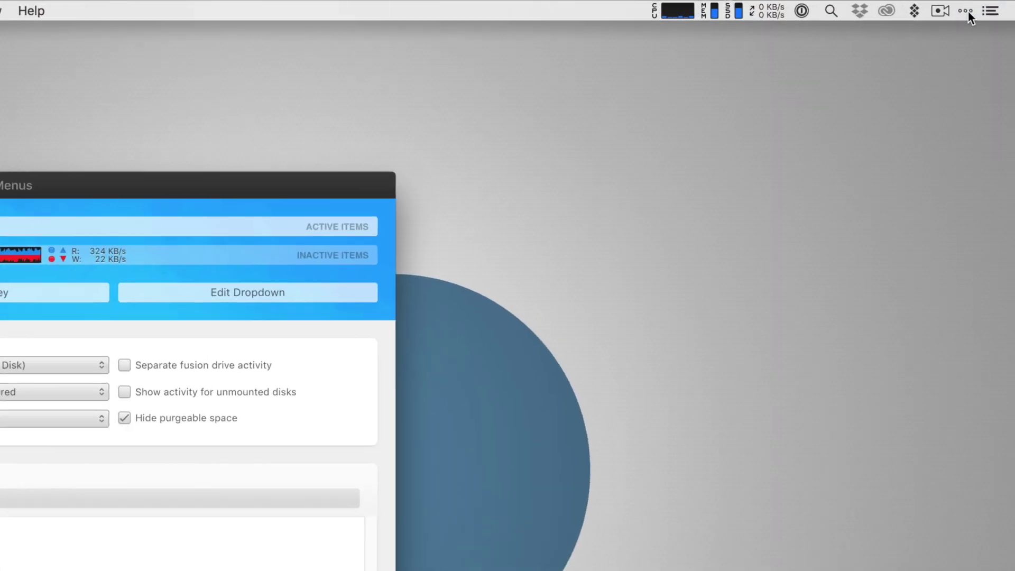
- Check the CPU, memory and SSD usage details from the iStat Menus menu bar items
click(665, 10)
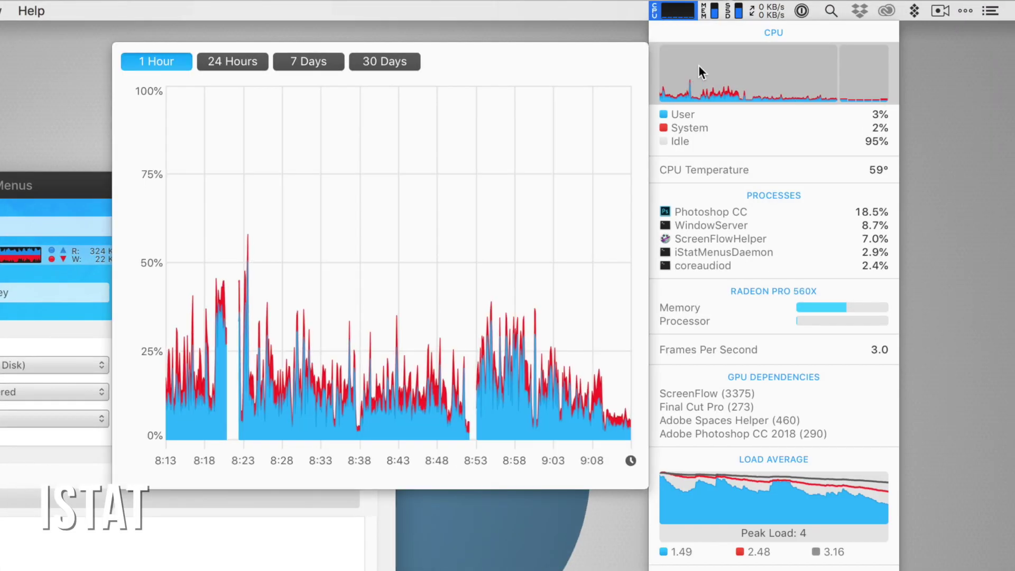
click(712, 10)
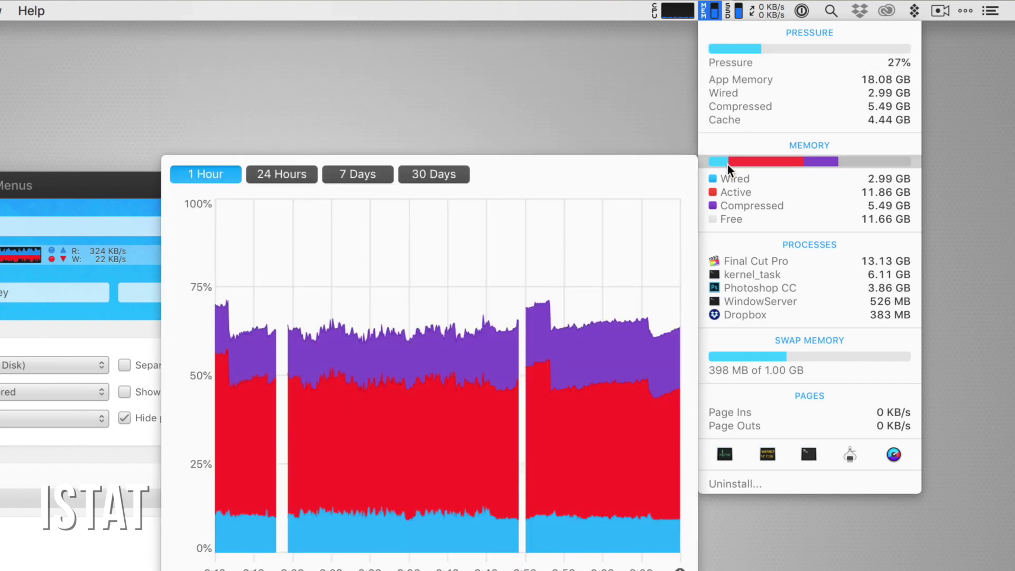
mouse_move(747, 34)
click(734, 9)
- In the iStat Menus window, look through the Network and Sensors settings, ending on Battery/Power
mouse_move(761, 65)
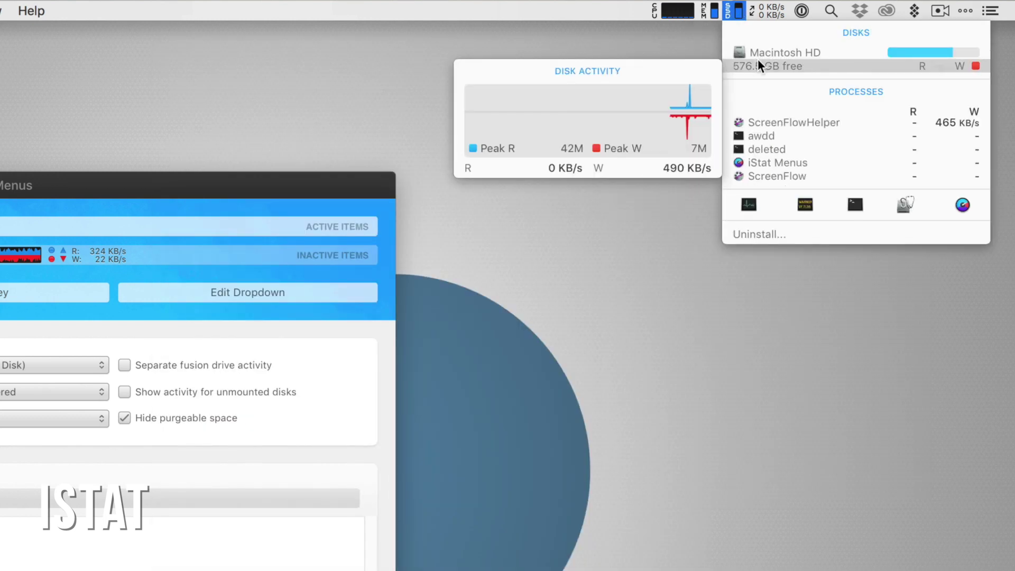
mouse_move(377, 241)
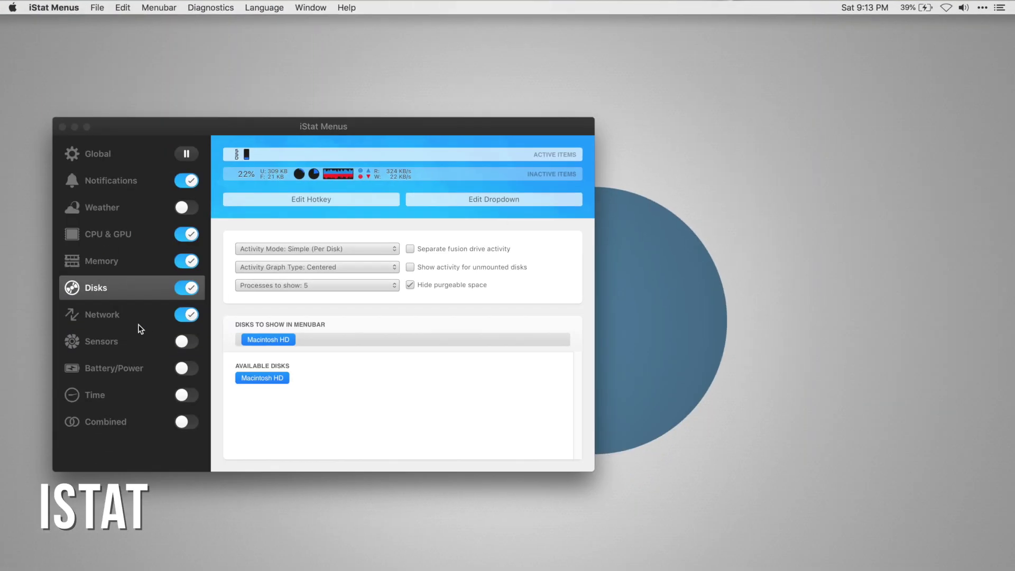
click(132, 314)
click(118, 343)
click(117, 368)
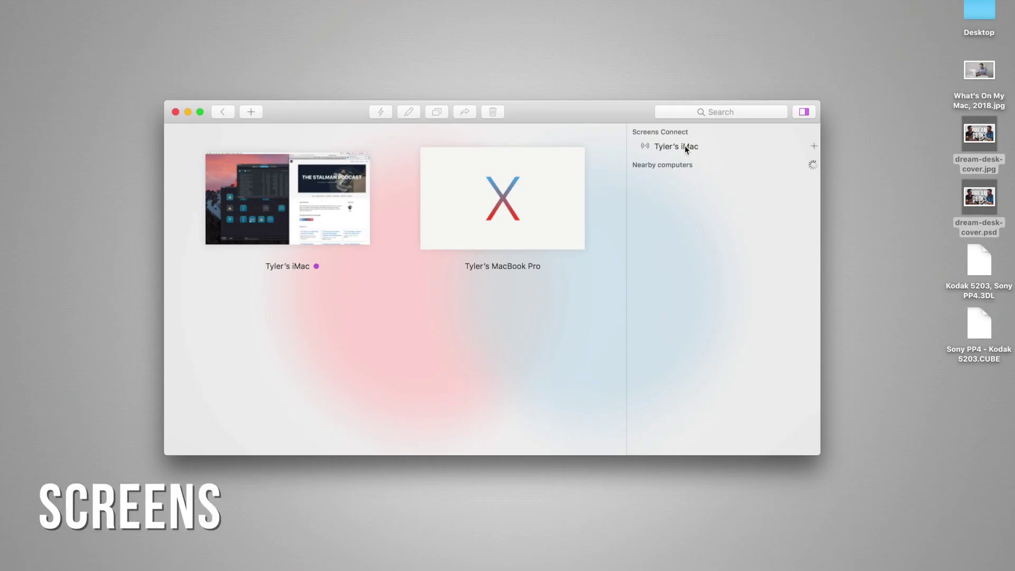
- Connect to the saved iMac in Screens and log in with its password
double_click(233, 222)
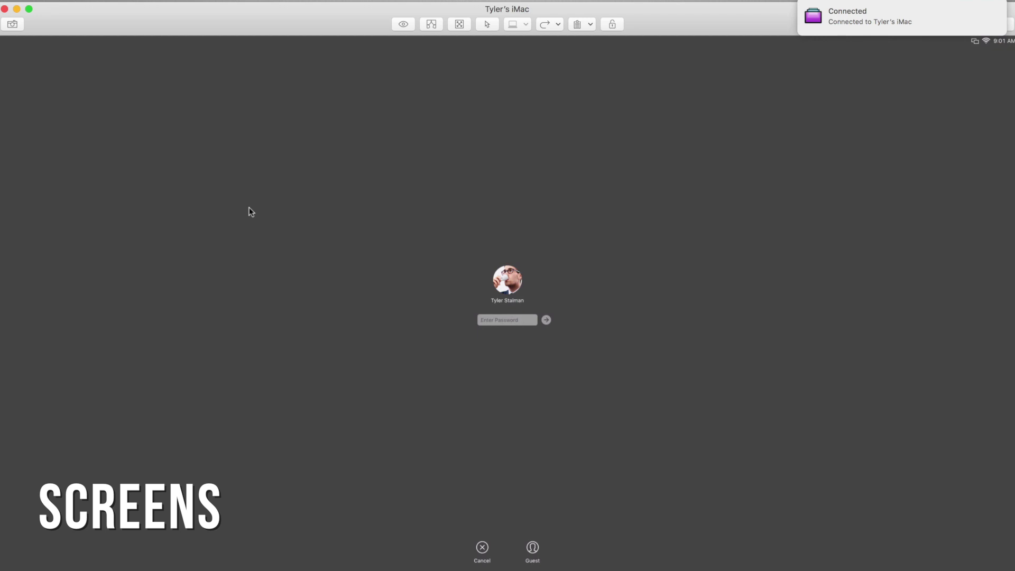
key(Return)
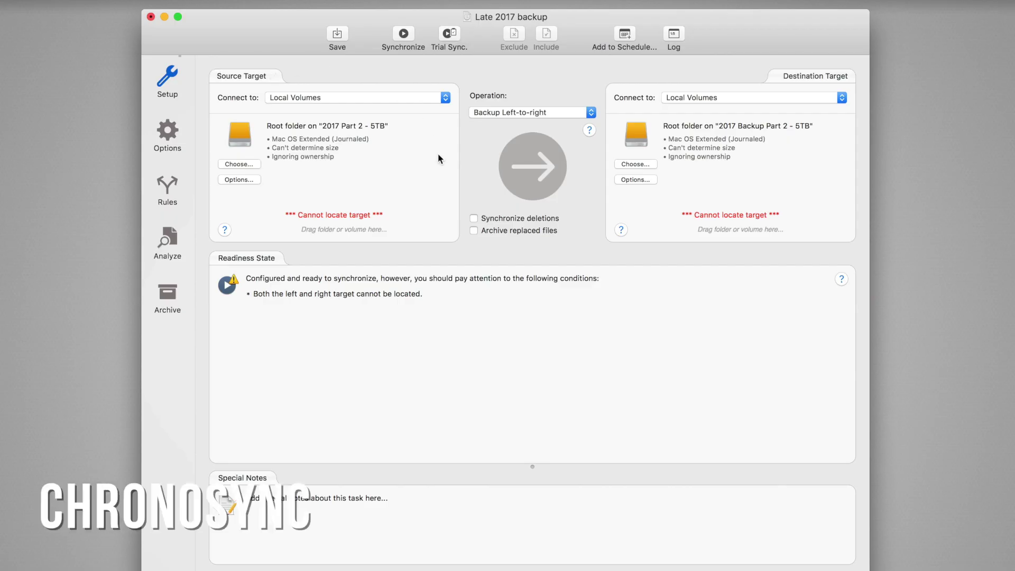
- Turn on Synchronize deletions and set Special File/Folder Handling to Basic w/Verification for Late 2017
click(474, 218)
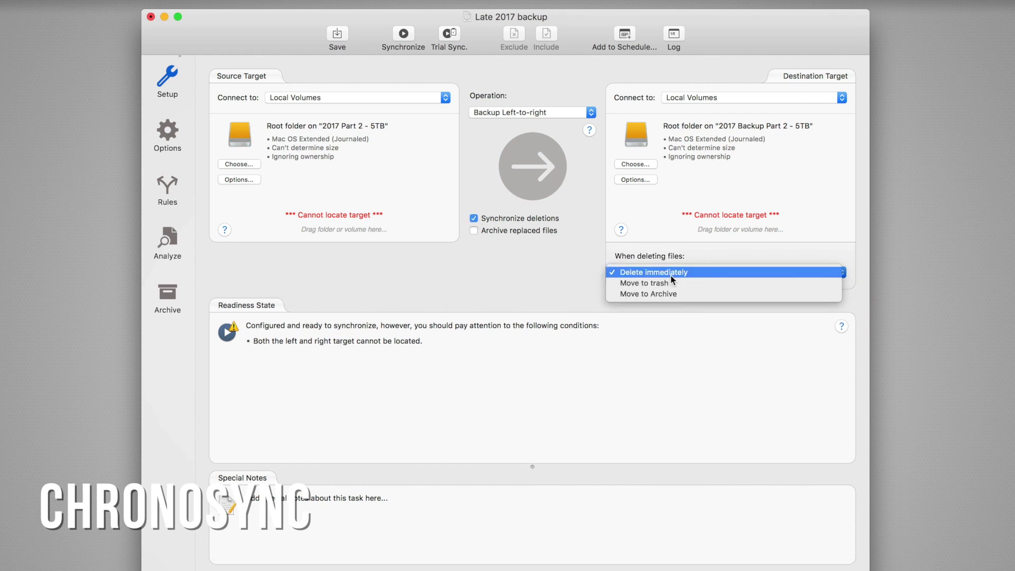
click(181, 139)
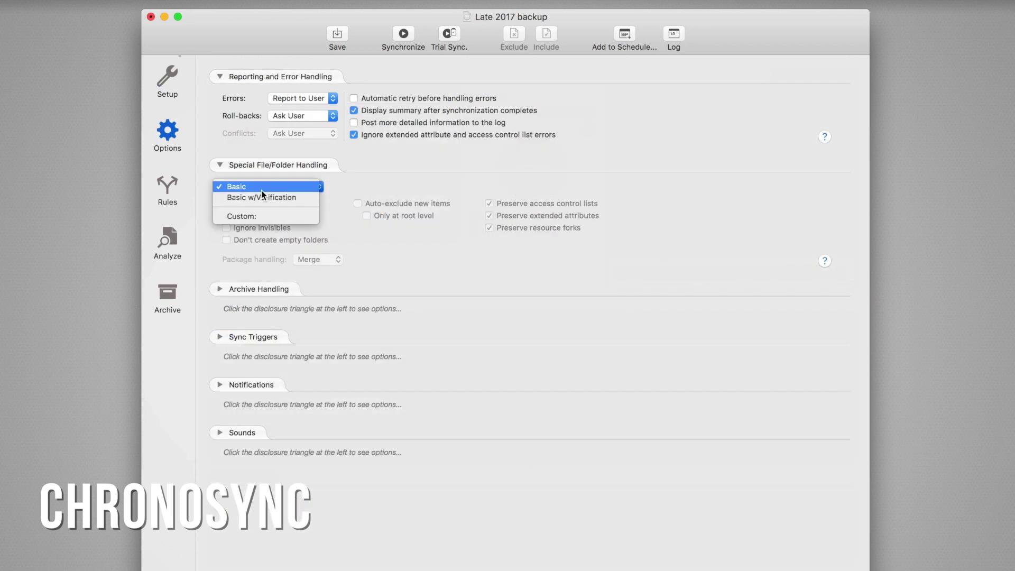
click(291, 199)
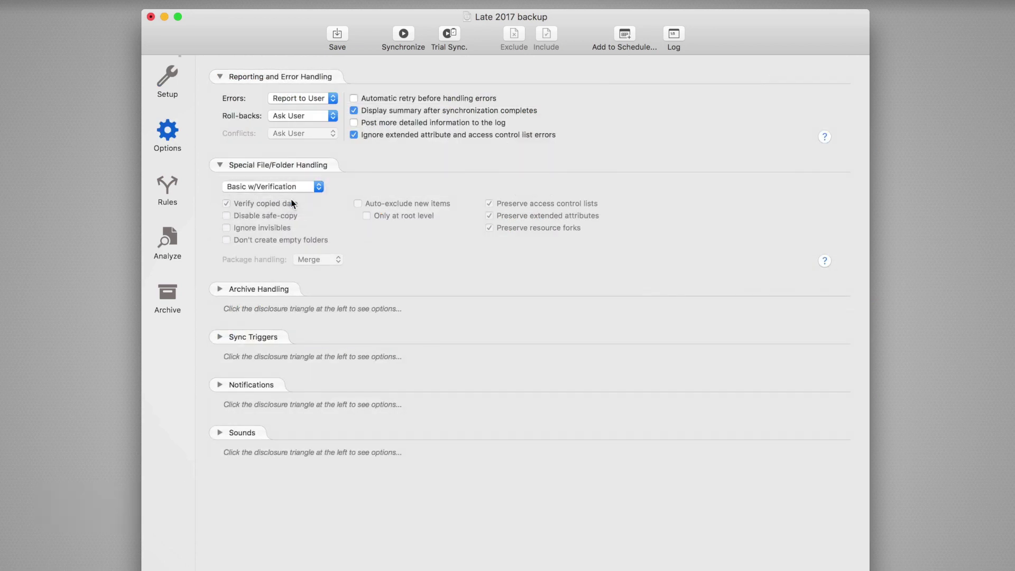
click(159, 82)
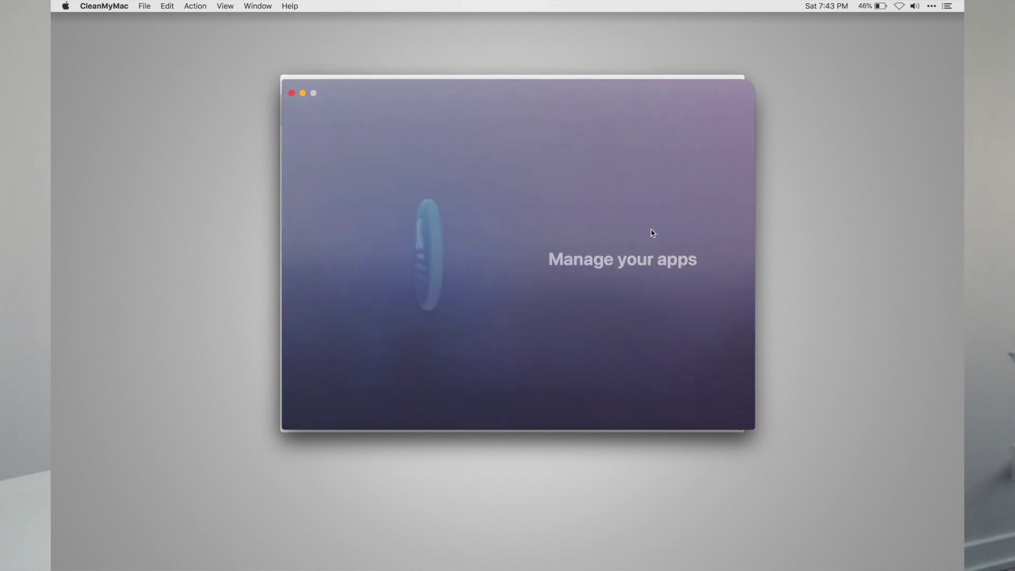
- Look through CleanMyMac X's modules, from System Junk and Photo Junk through Privacy and Optimization
click(232, 143)
click(221, 162)
click(217, 178)
click(212, 192)
click(211, 239)
click(203, 254)
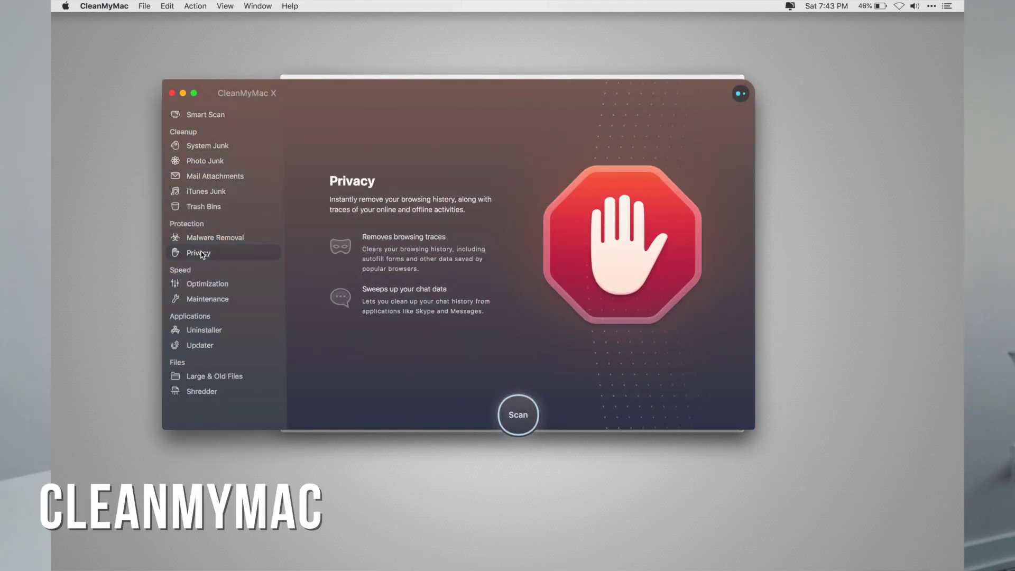
click(208, 284)
- Scan System Junk, review the findings, and clean out the 25.88 GB of junk
click(211, 146)
click(520, 416)
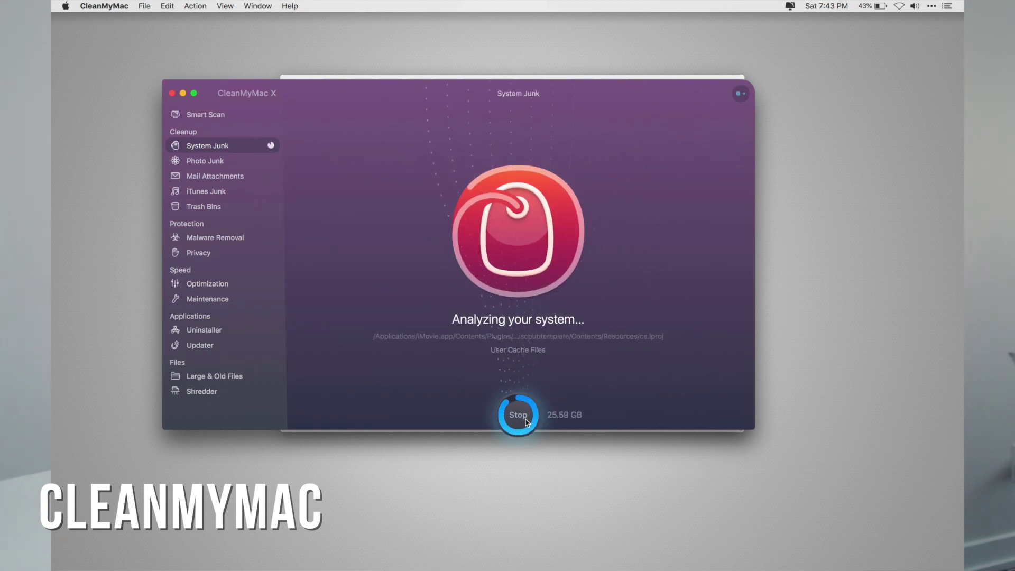
click(562, 367)
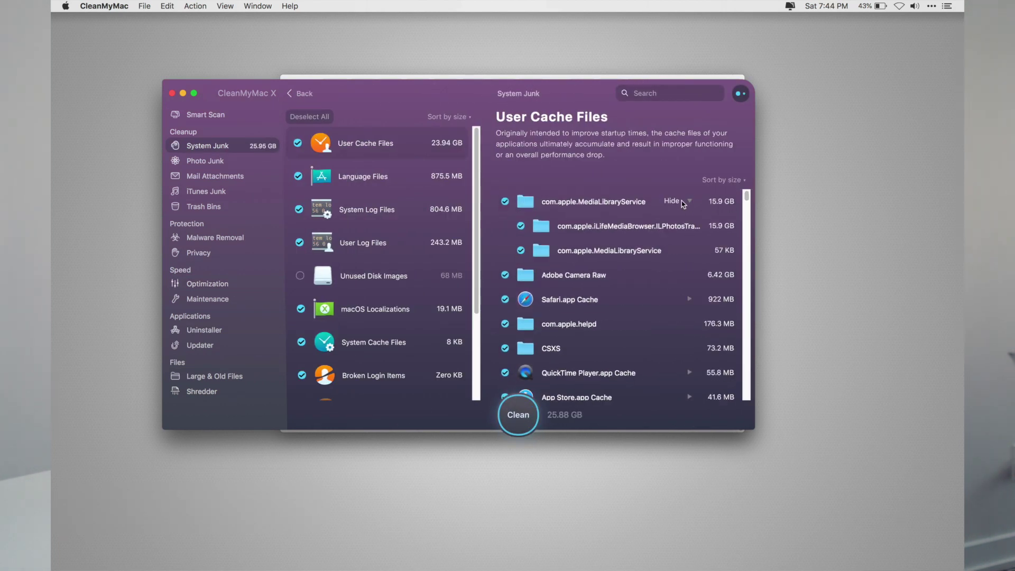
click(518, 415)
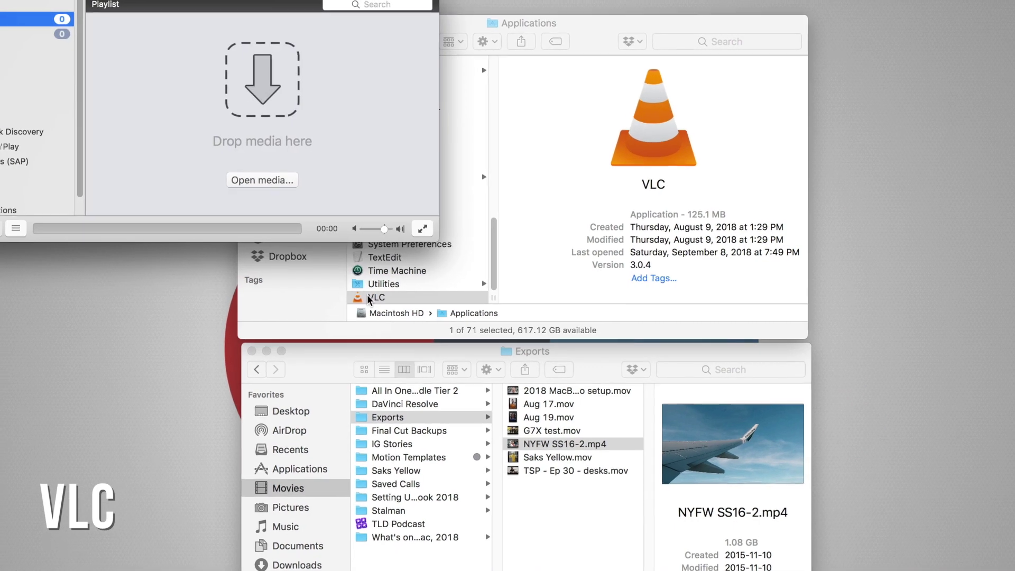
- Drop NYFW SS16-2.mp4 from the Exports folder onto VLC's playlist to play it
drag(562, 444, 315, 138)
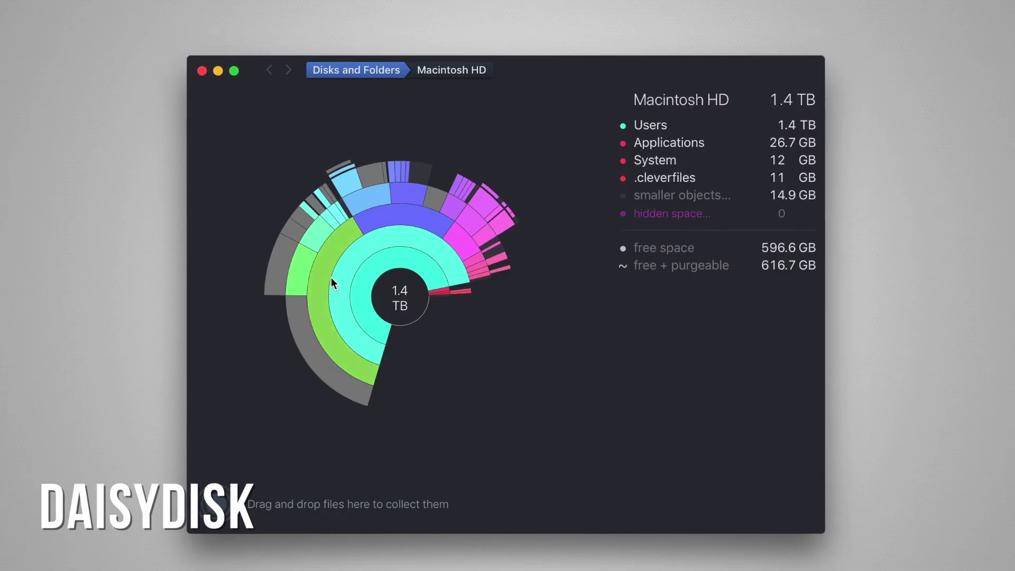
- Reveal the 153.5 GB Setting Up Macbook 2018 library in Finder and open its Get Info window
click(297, 280)
right_click(400, 279)
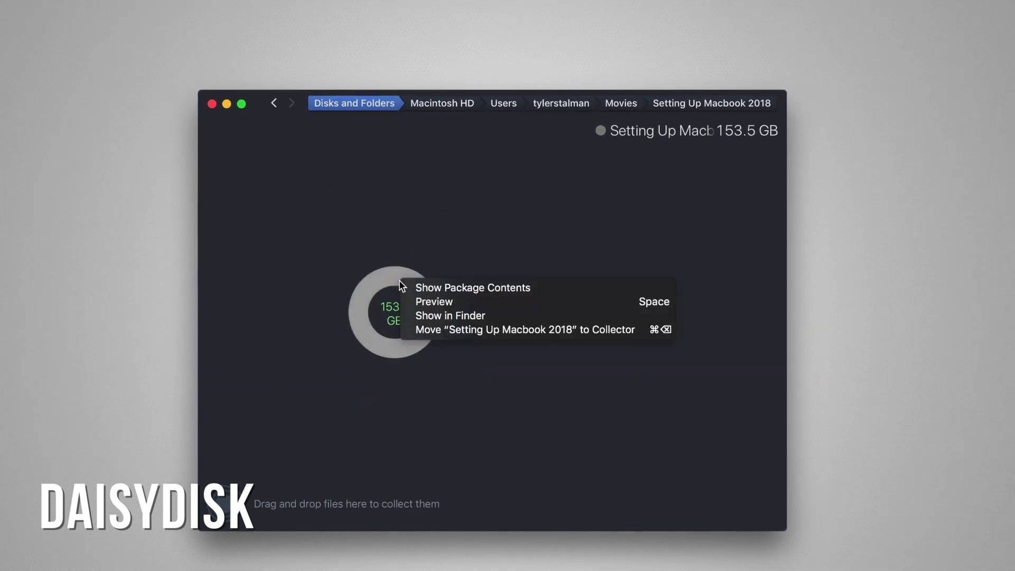
click(423, 316)
drag(430, 95, 240, 42)
key(super+i)
drag(3, 3, 163, 11)
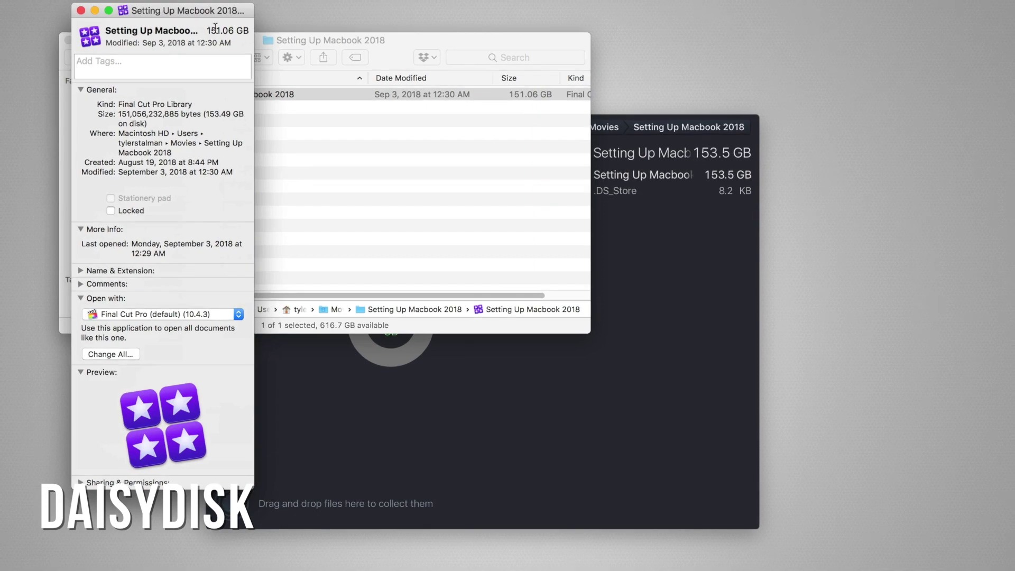